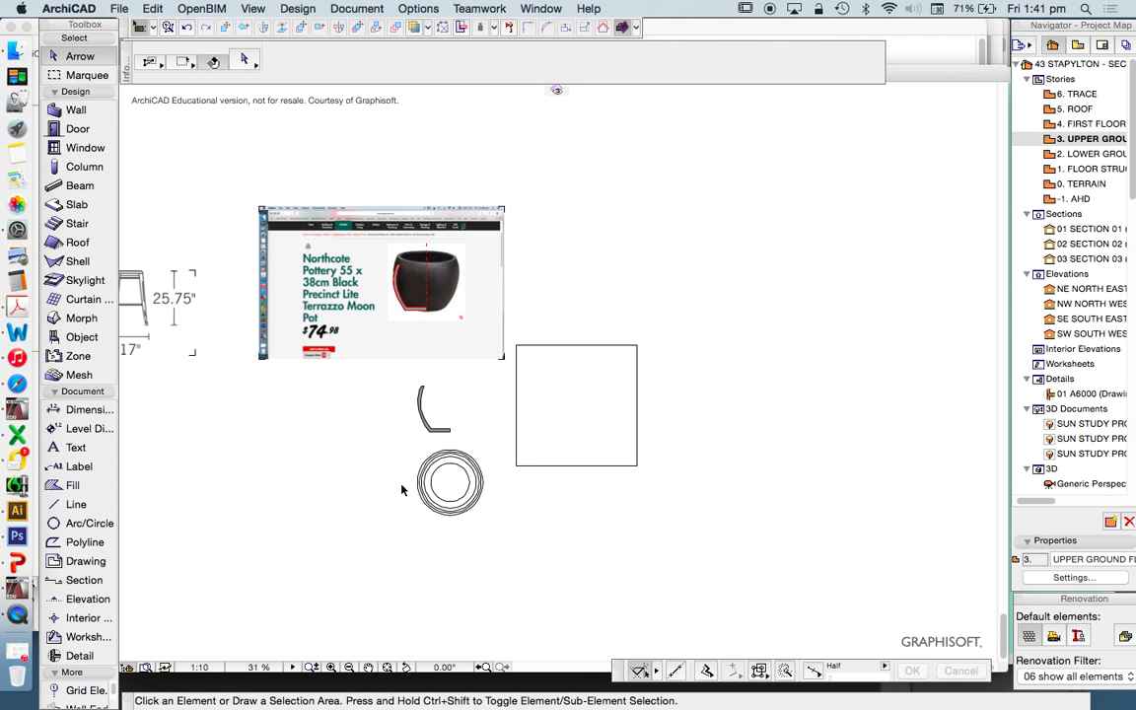
- Examine the pot's wall profile fill traced over the product photo and select it
scroll(386, 428, "up", 2)
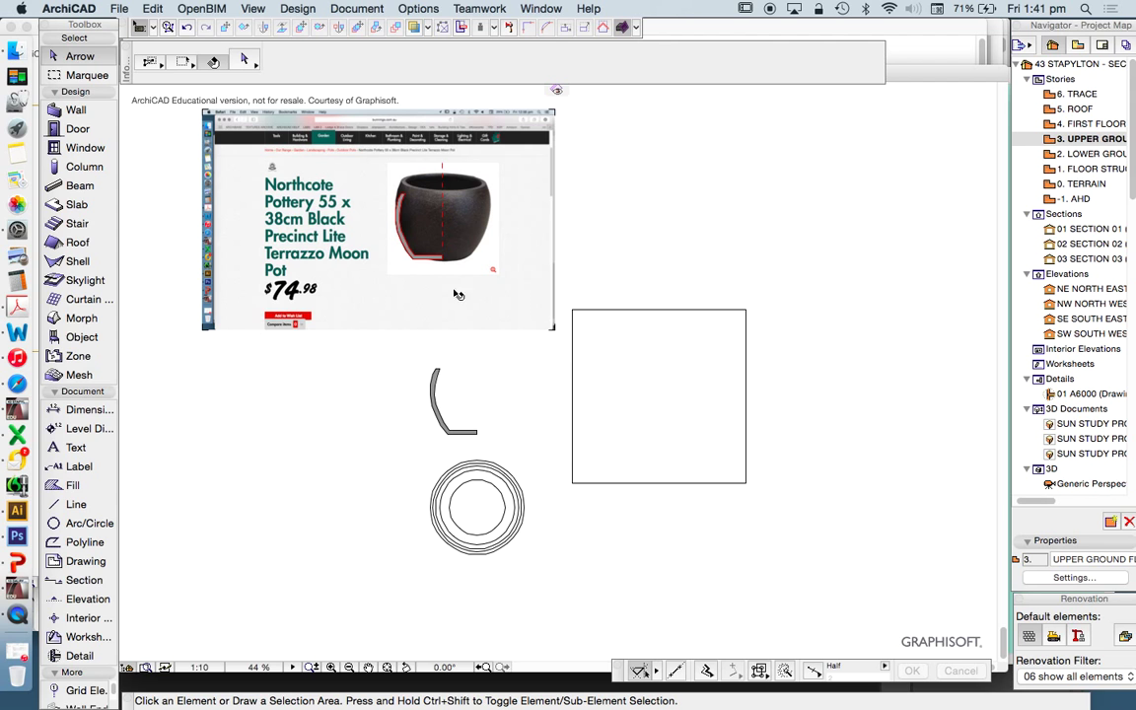
scroll(412, 185, "up", 4)
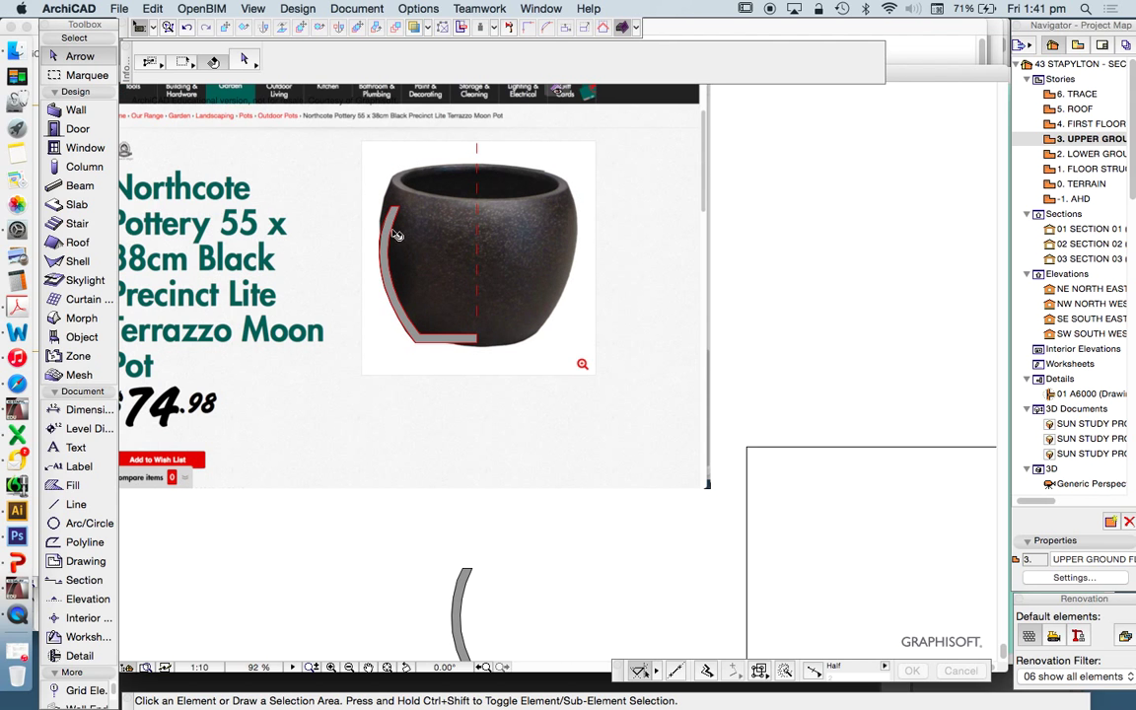
scroll(399, 209, "up", 2)
left_click(390, 197)
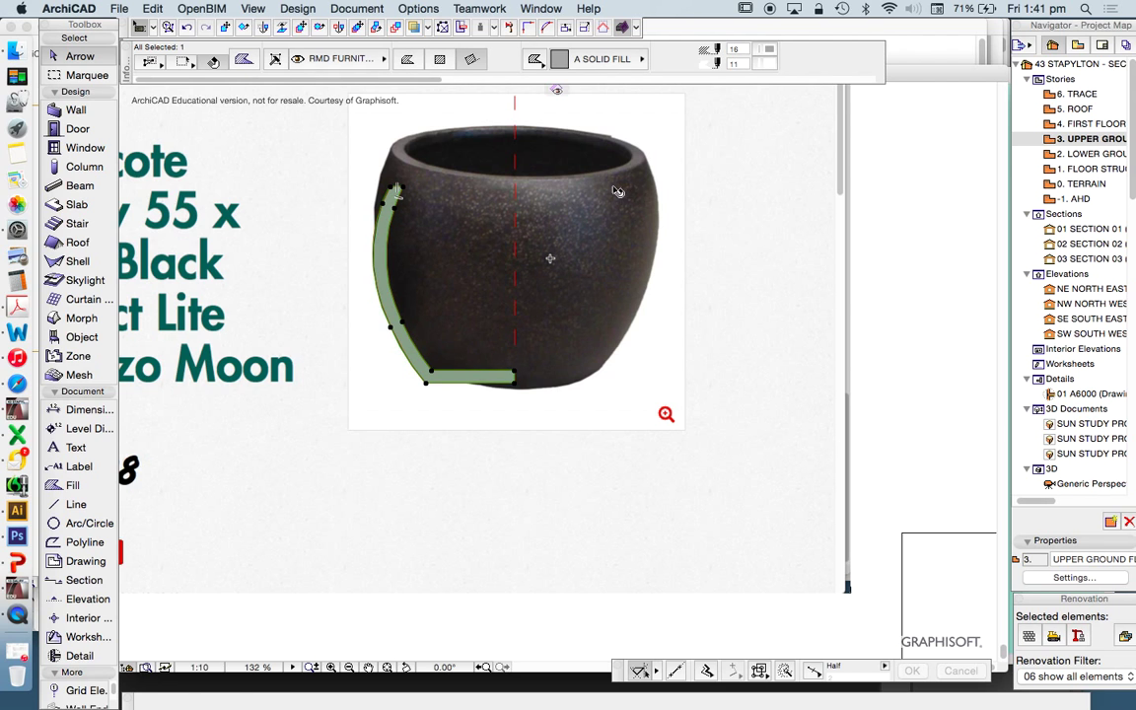
- Show the circular pot morph below the loose profile on its own in 3D and select it there
scroll(557, 175, "down", 5)
left_click(558, 521)
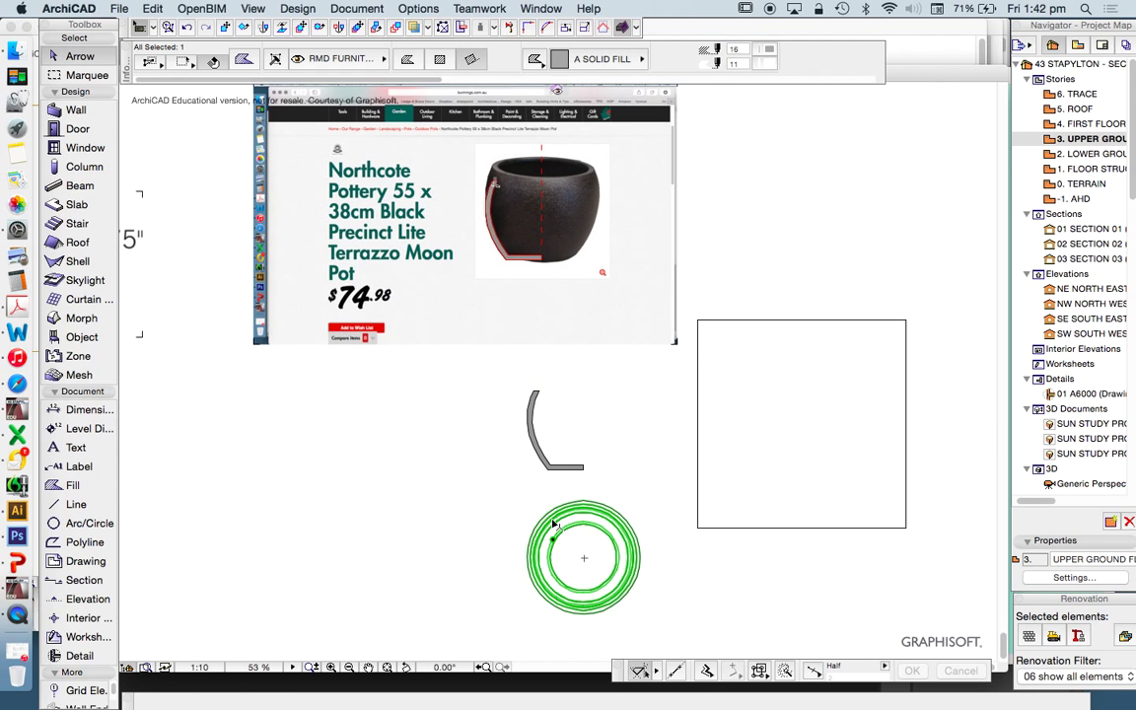
right_click(388, 424)
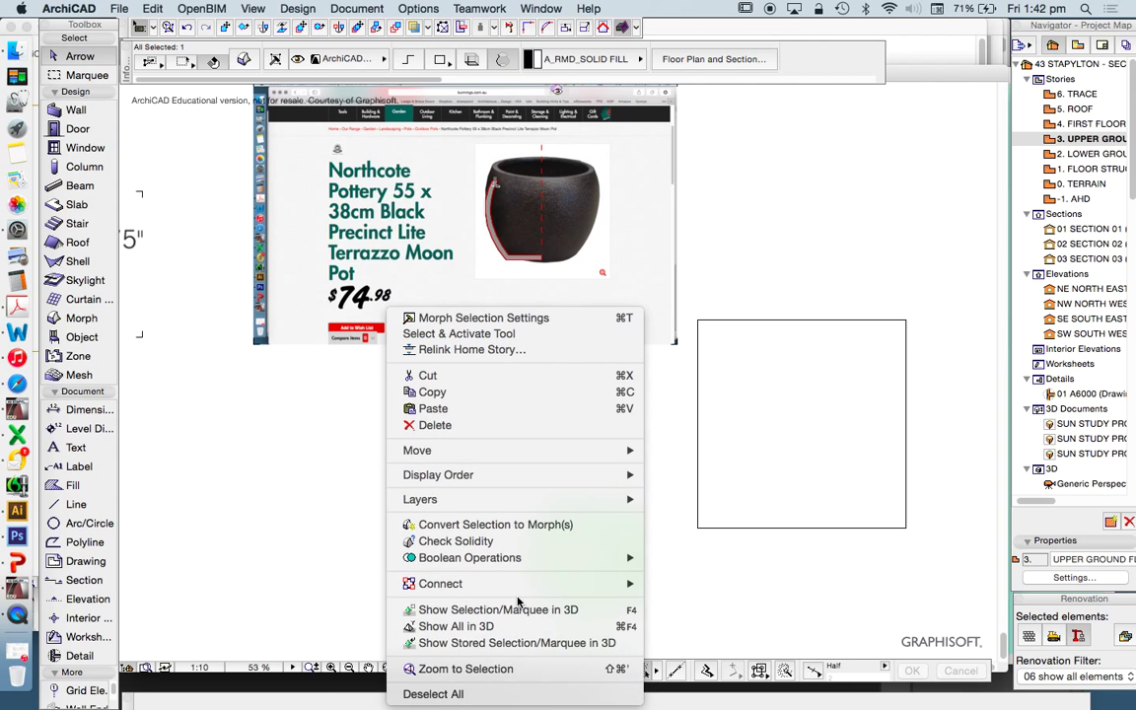
left_click(471, 549)
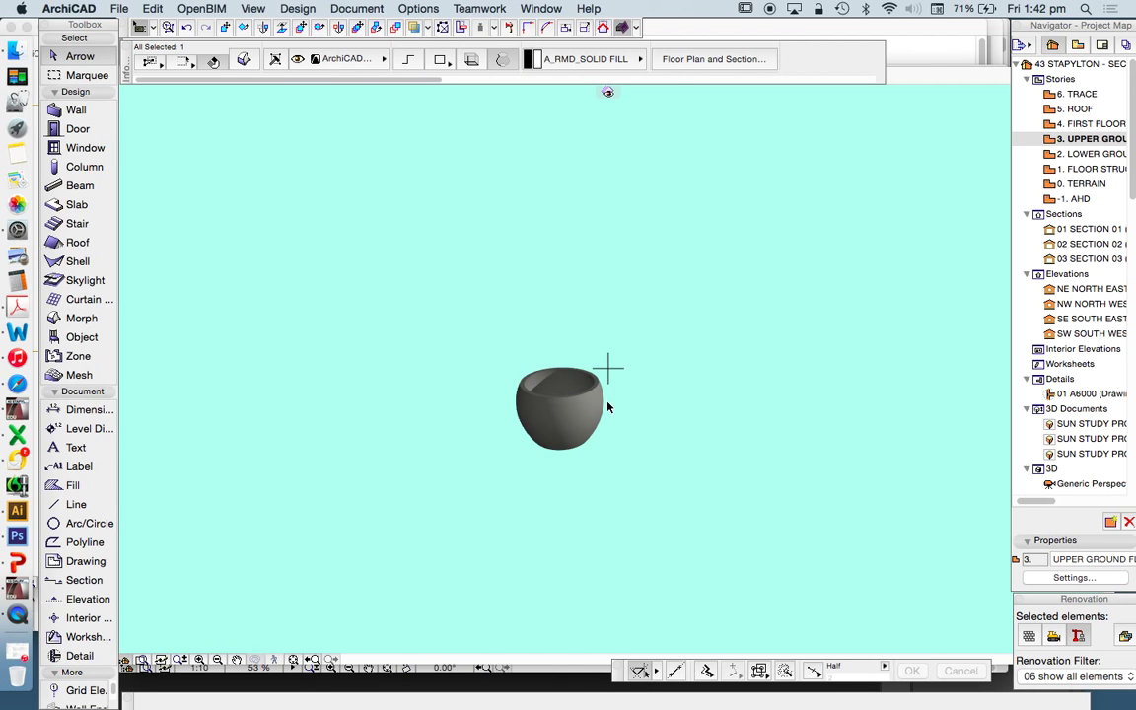
middle_click_drag(577, 386, 569, 404, "shift")
left_click(569, 408)
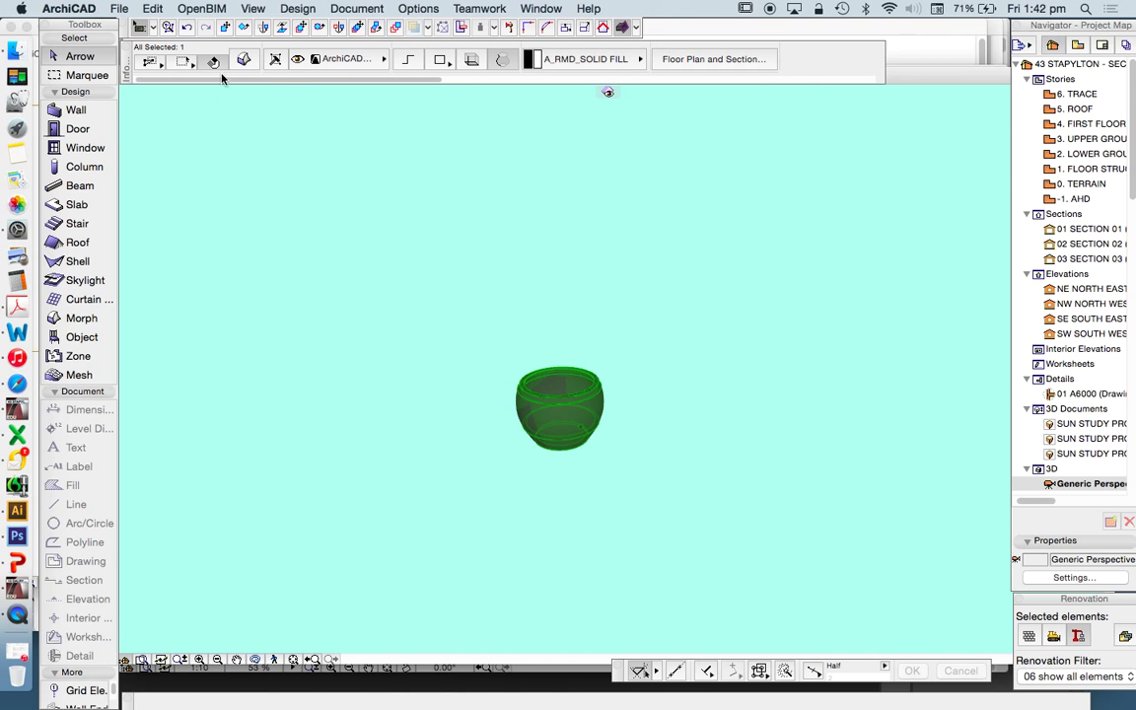
- Return to the upper ground floor plan and select the circular pot morph
double_click(1085, 139)
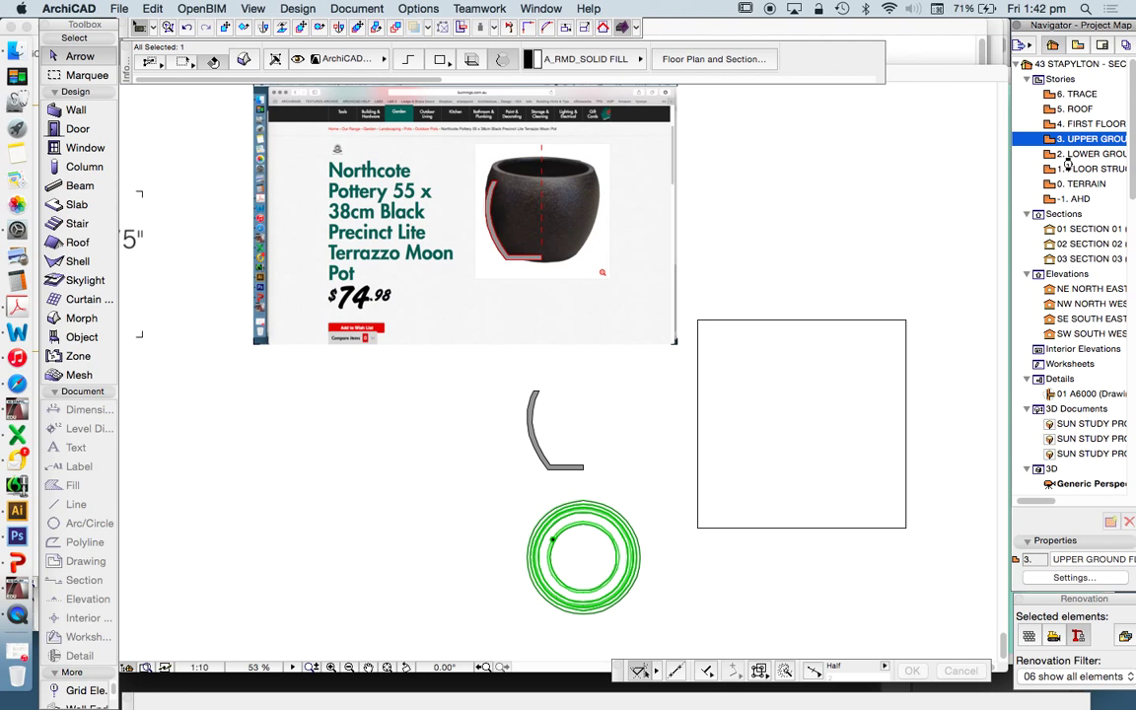
scroll(654, 434, "down", 2)
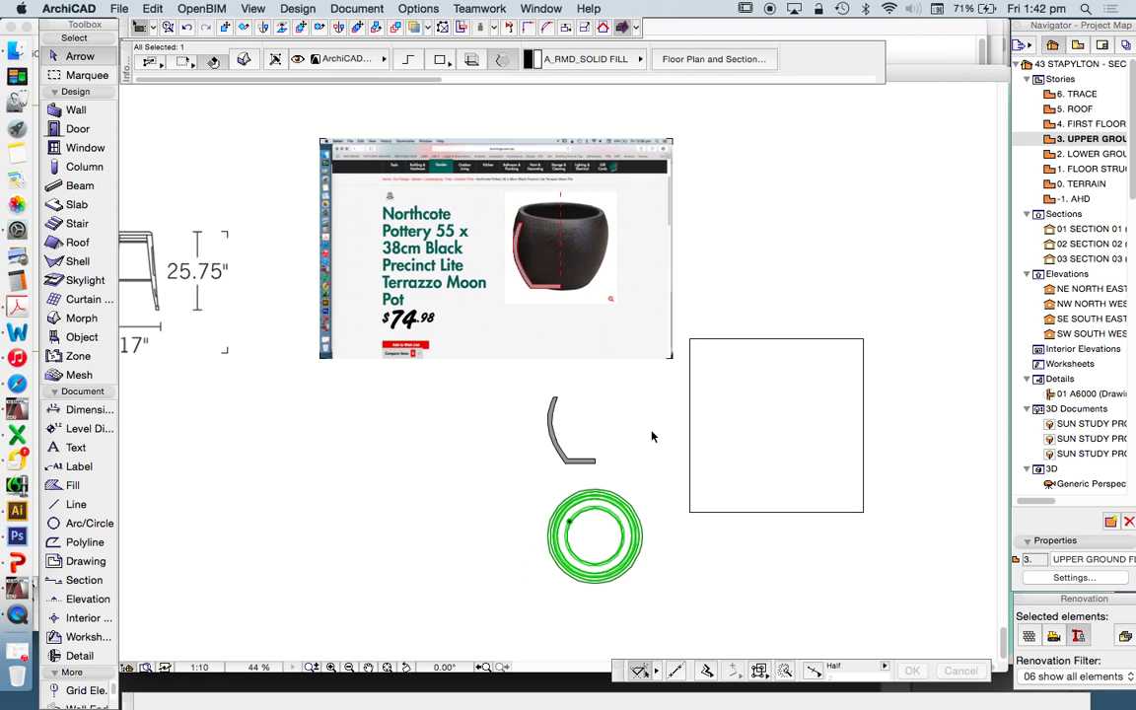
scroll(658, 606, "up", 6)
left_click(641, 547)
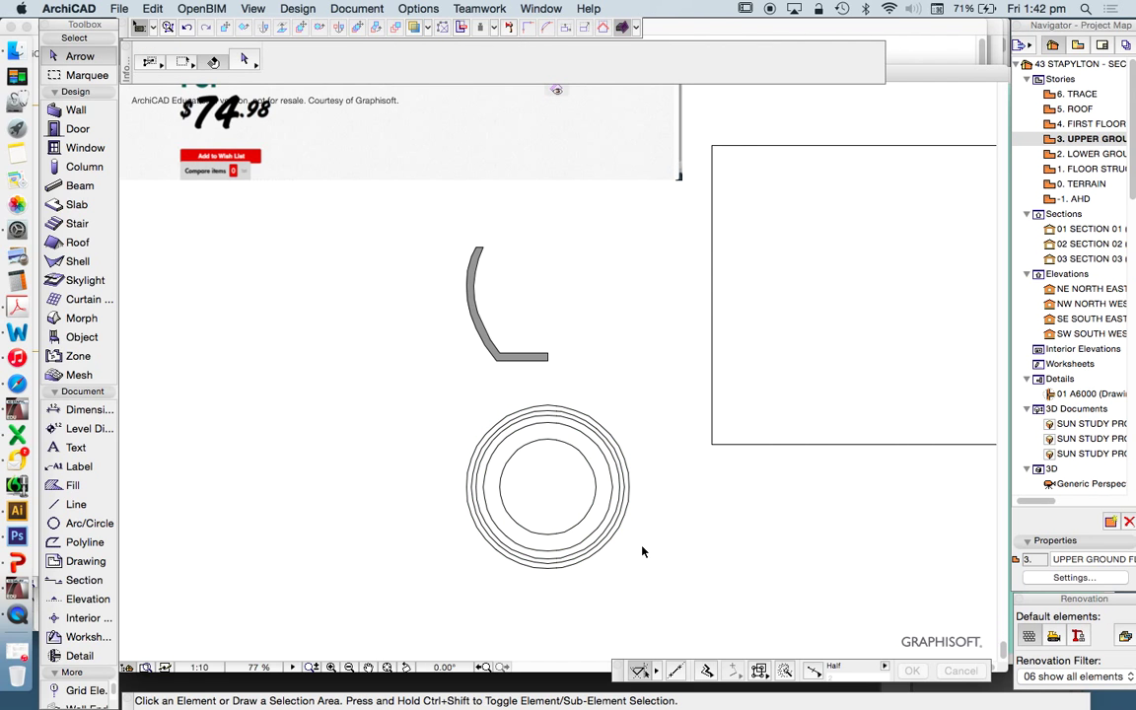
left_click(518, 435)
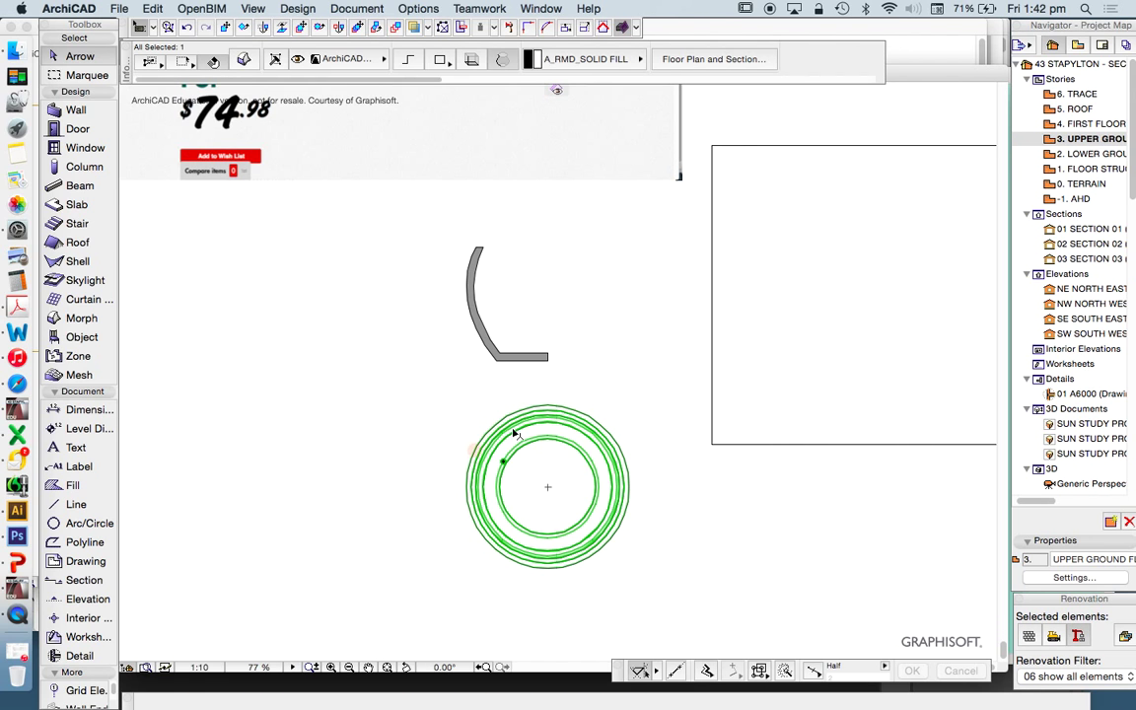
scroll(419, 429, "down", 3)
scroll(419, 429, "down", 1)
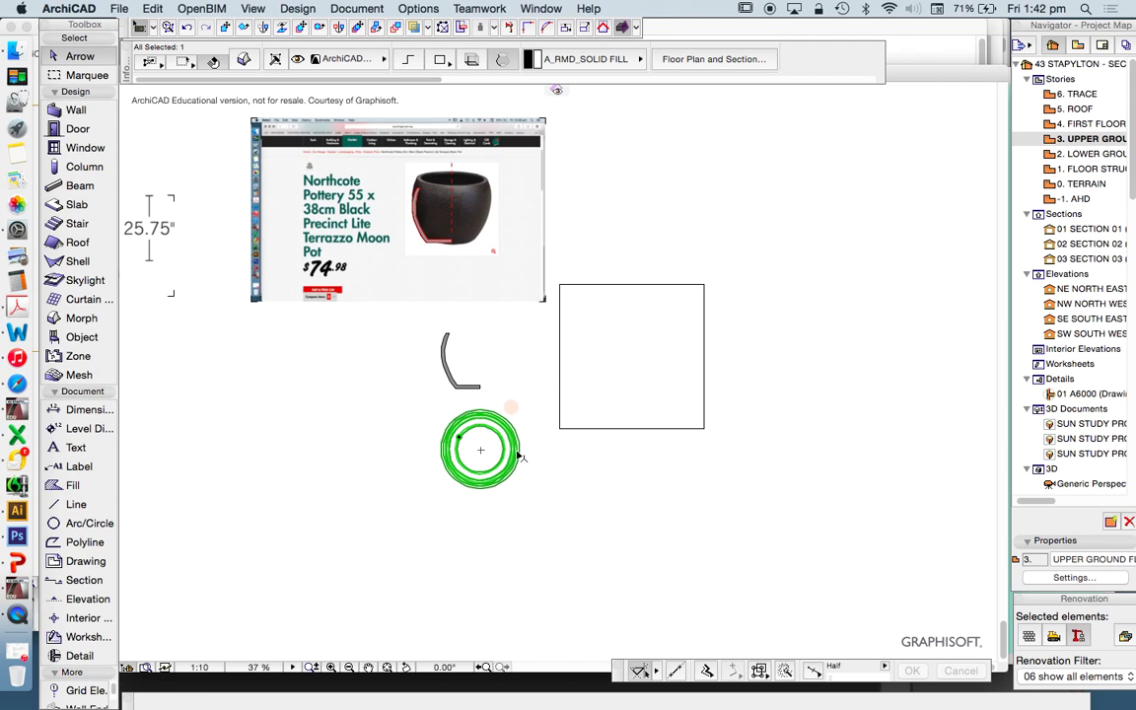
scroll(533, 463, "up", 2)
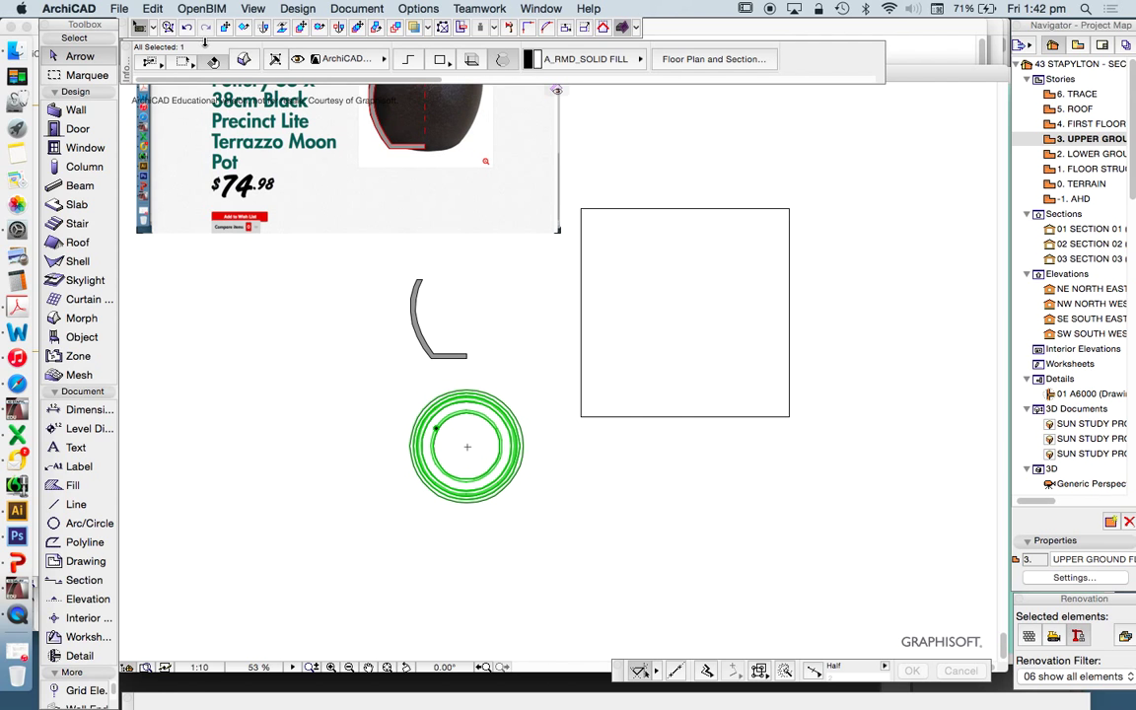
- Start saving the selected pot morph as a library object, choosing a file in a selected folder and browsing for the location
left_click(116, 8)
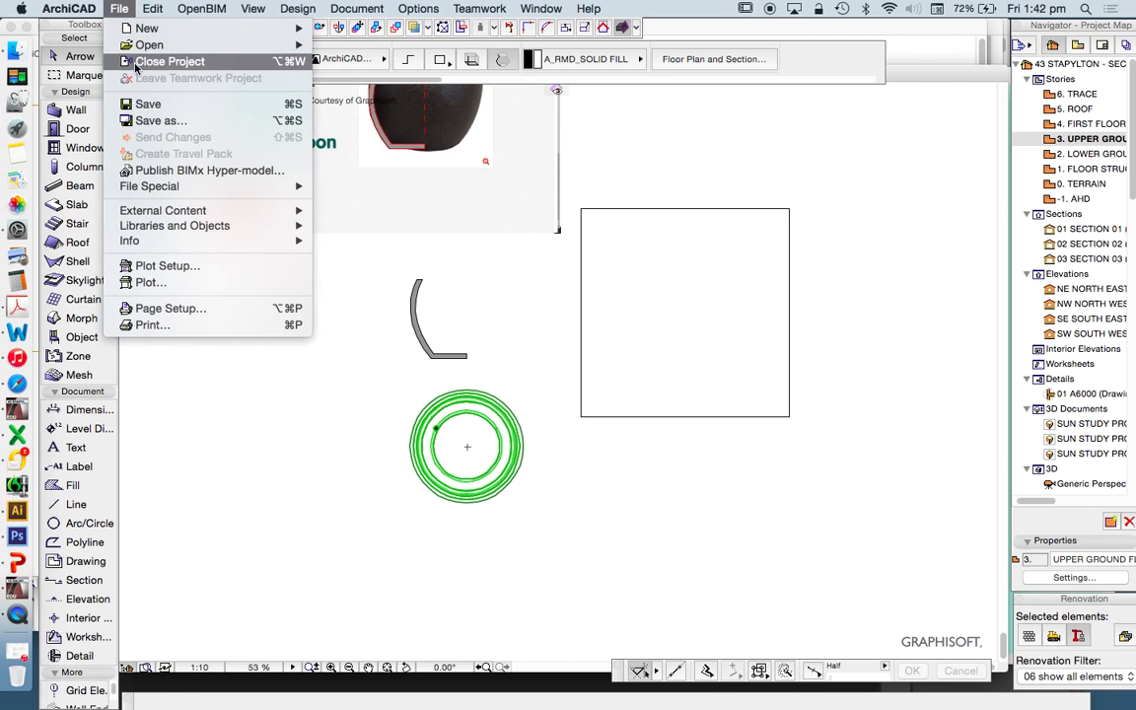
mouse_move(182, 229)
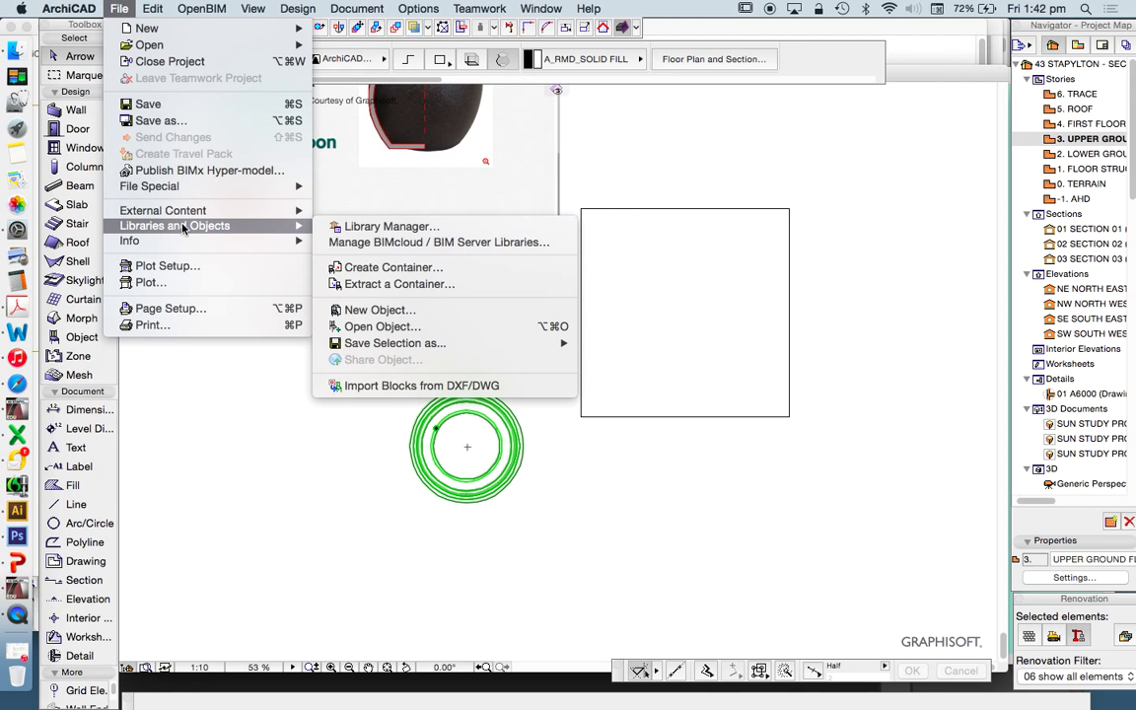
mouse_move(391, 348)
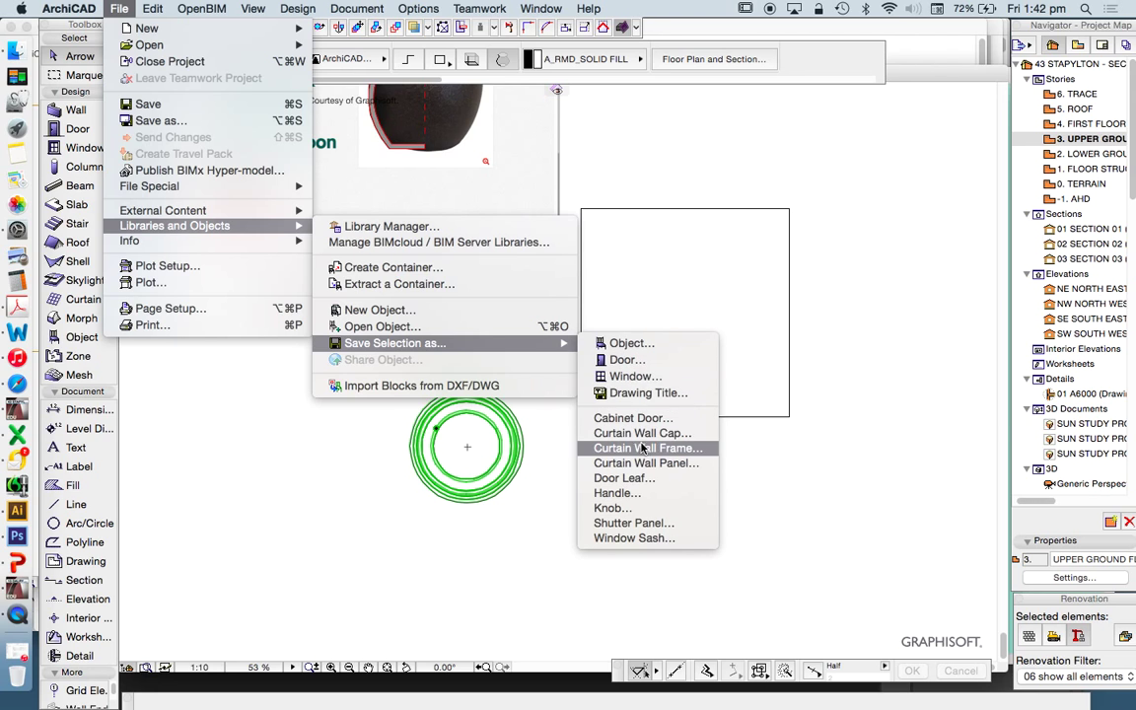
left_click(639, 347)
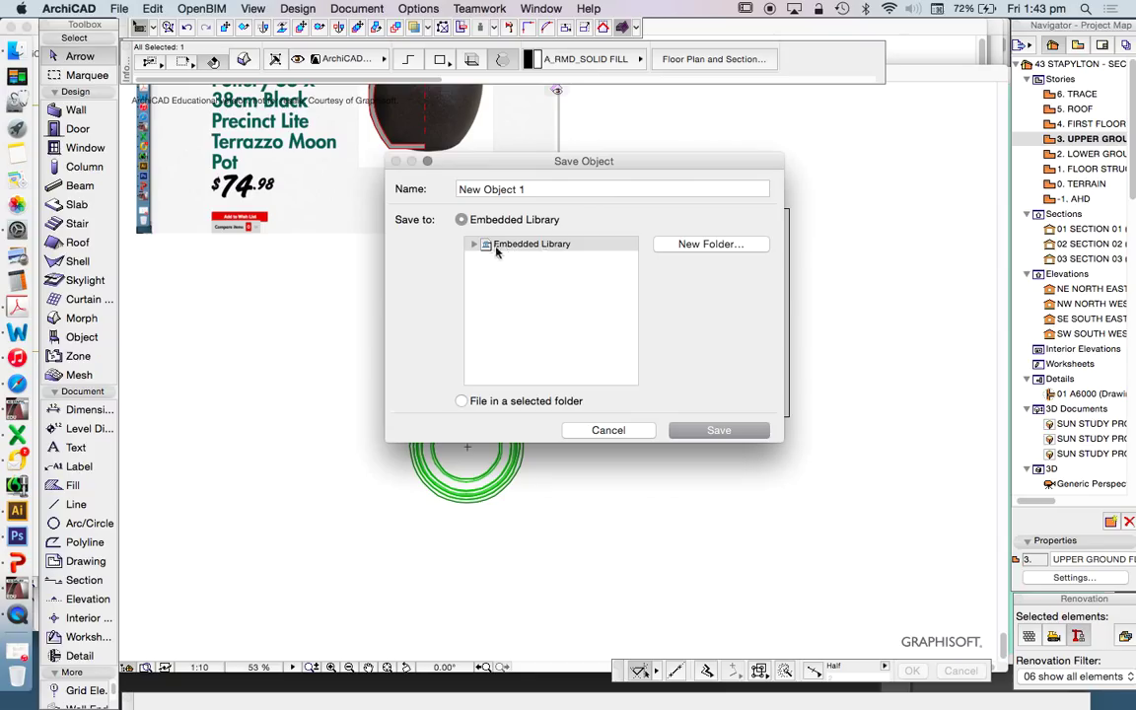
left_click(463, 402)
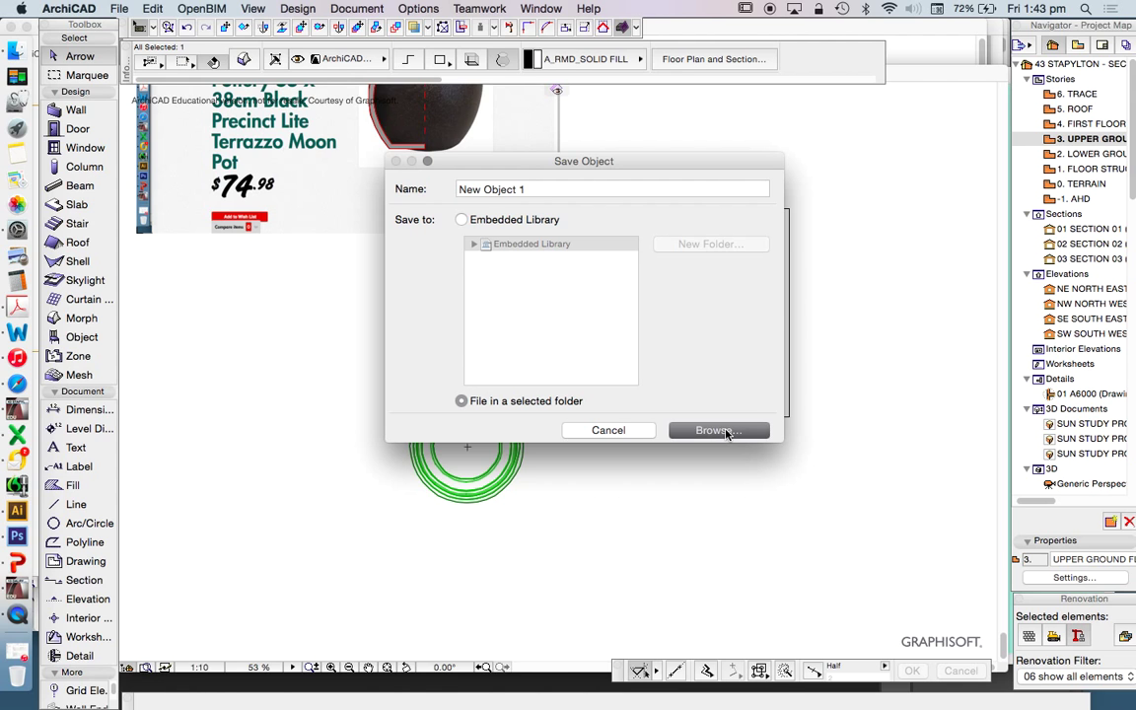
left_click(726, 432)
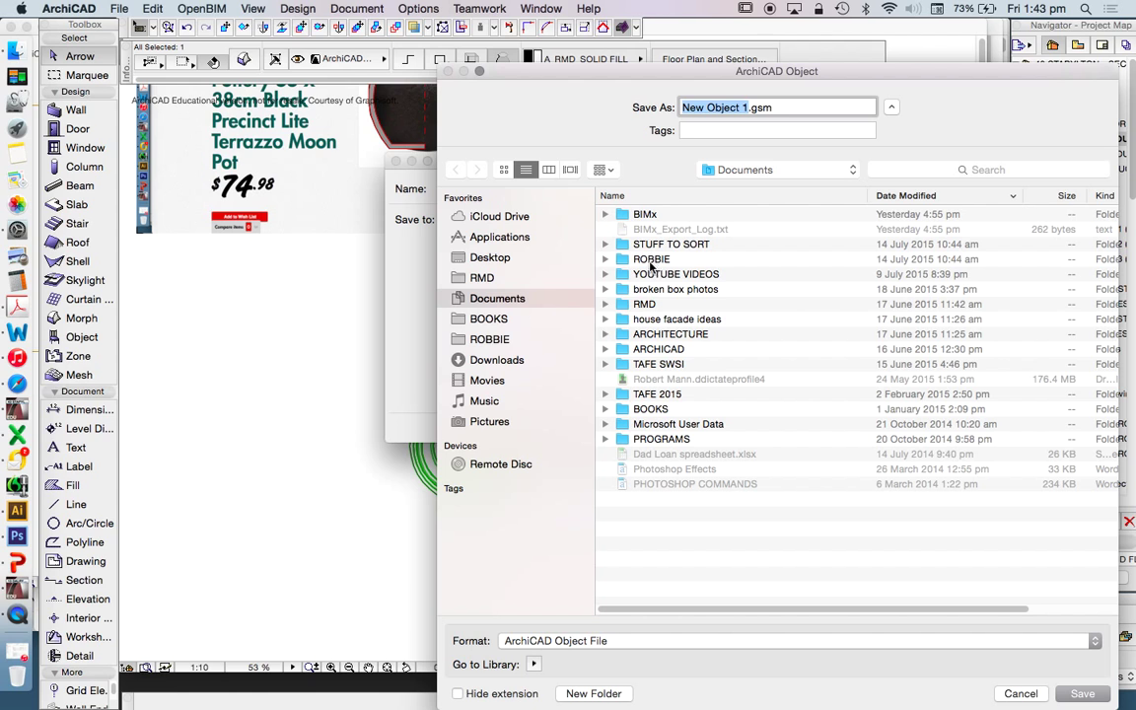
- Save the object as RAIN CHAIN POT.gsm in the RMD NEW OBJECTS folder inside ARCHICAD, in ArchiCAD Object File format
double_click(658, 349)
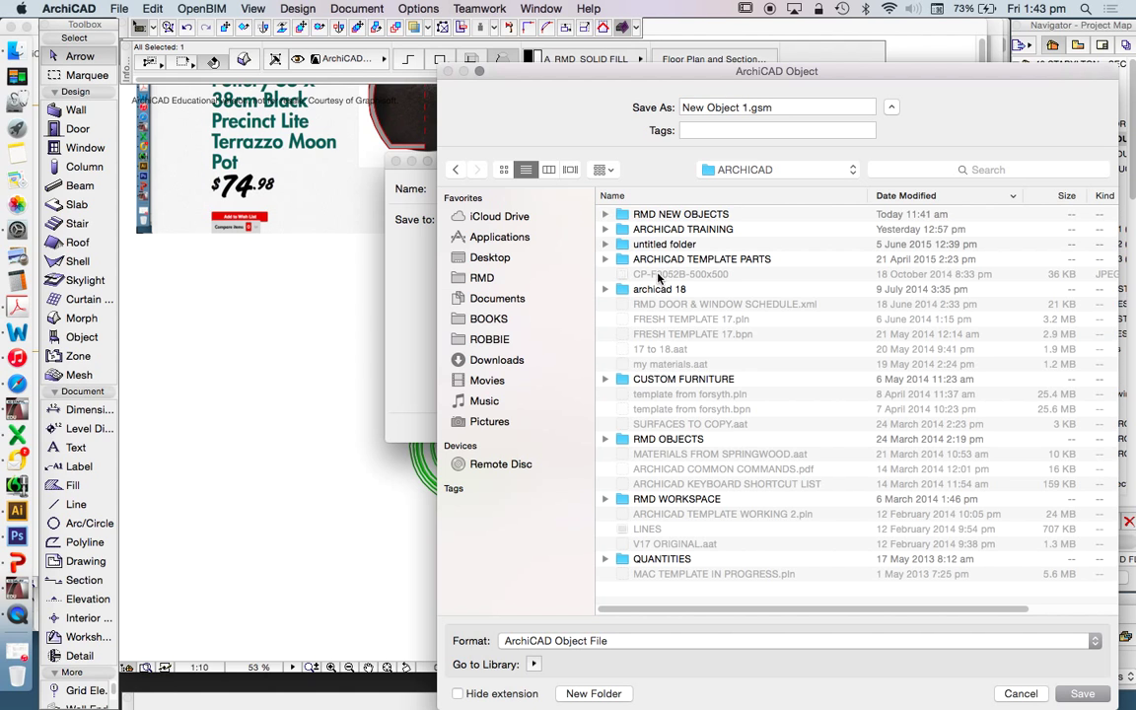
double_click(650, 214)
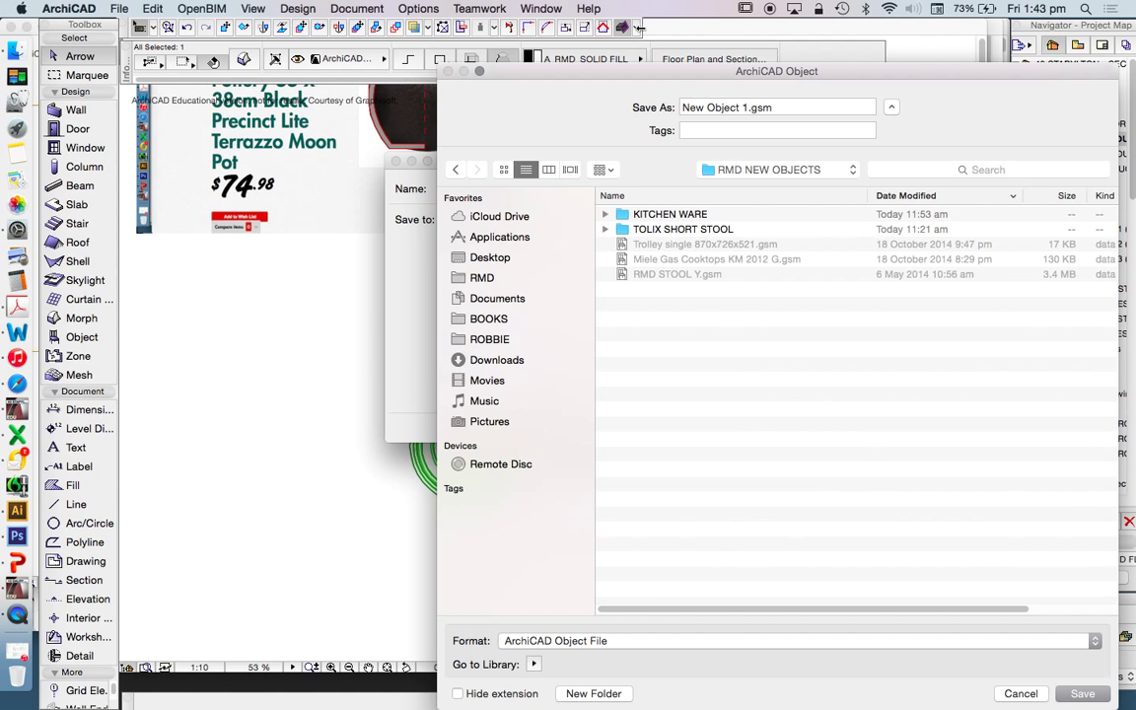
left_click(747, 107)
type("RAIN ")
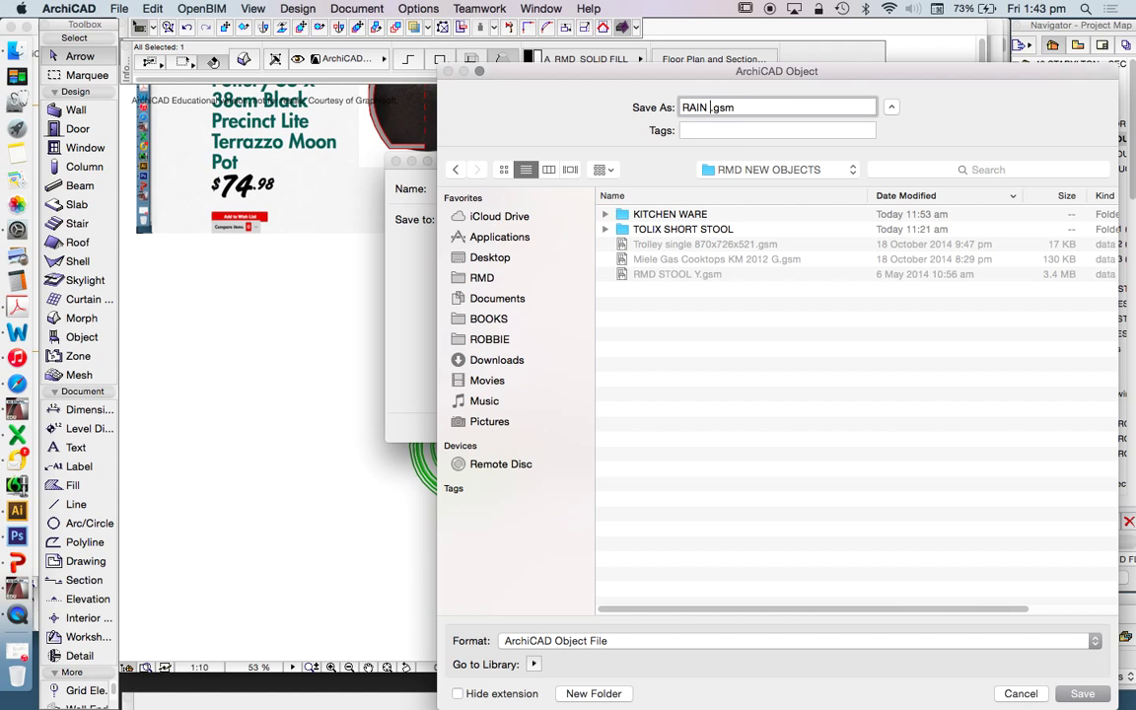
type("CHAIN POT")
left_click(650, 641)
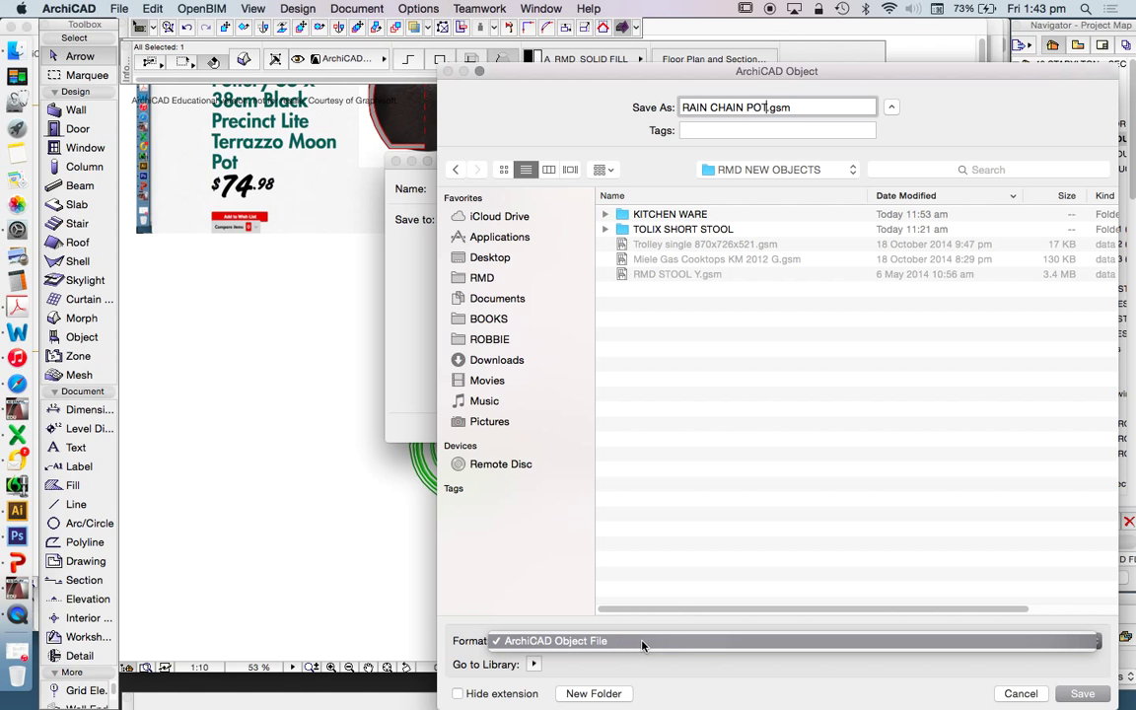
left_click(639, 671)
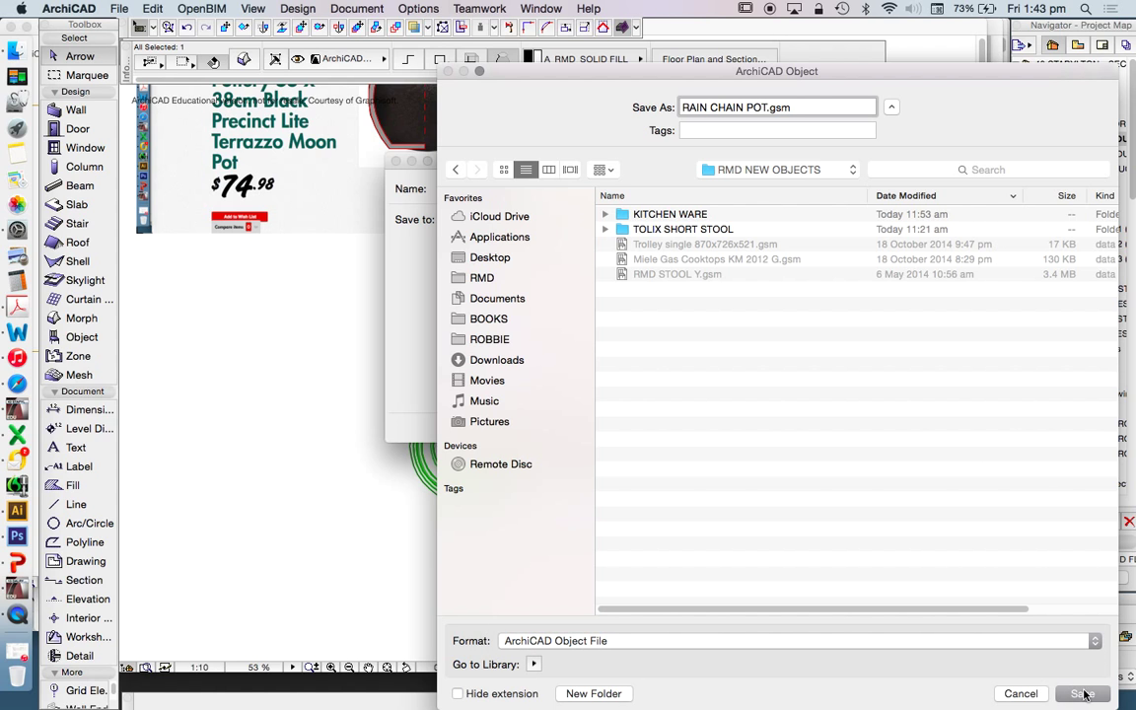
key("Return")
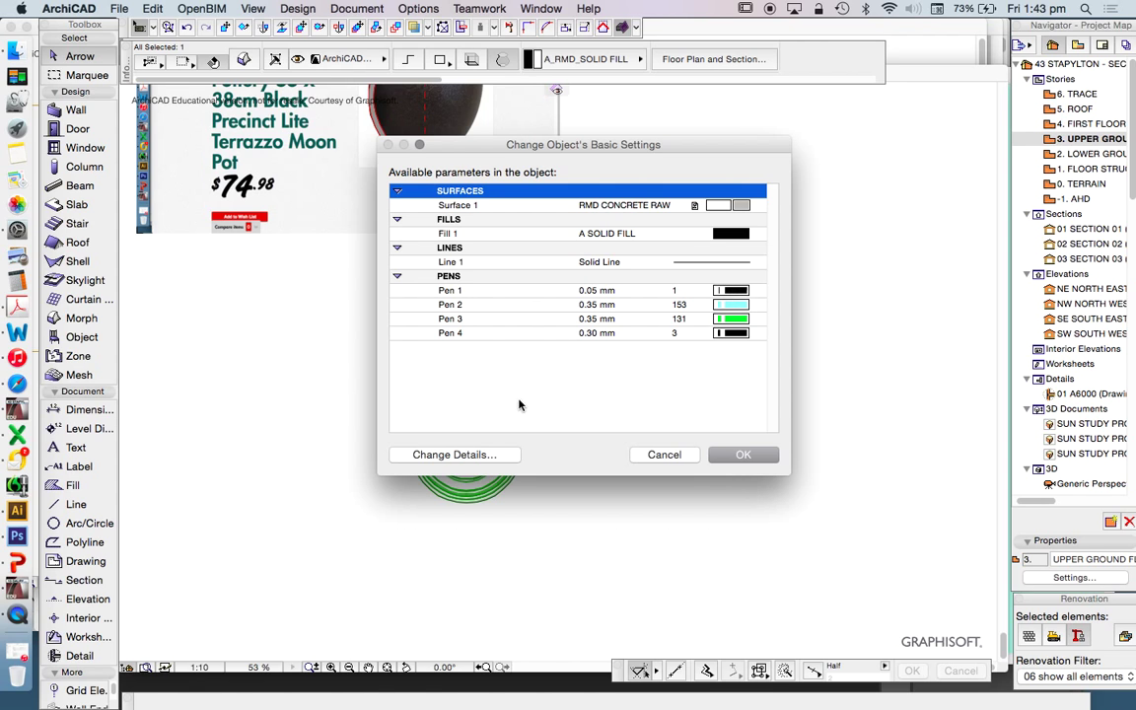
- Set the object's Pen 2, Pen 3 and Pen 4 to pen number 1 (0.05 mm), accept the basic settings and deselect the morph
left_click(730, 307)
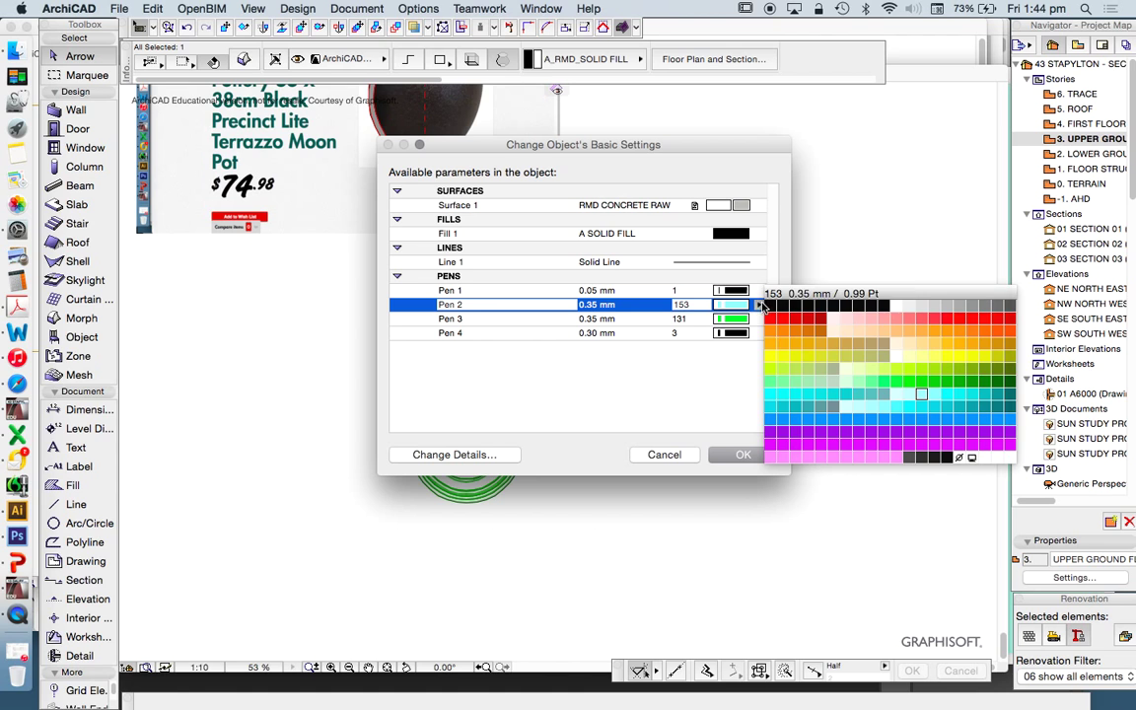
left_click(772, 306)
left_click(731, 319)
left_click(774, 322)
left_click(774, 322)
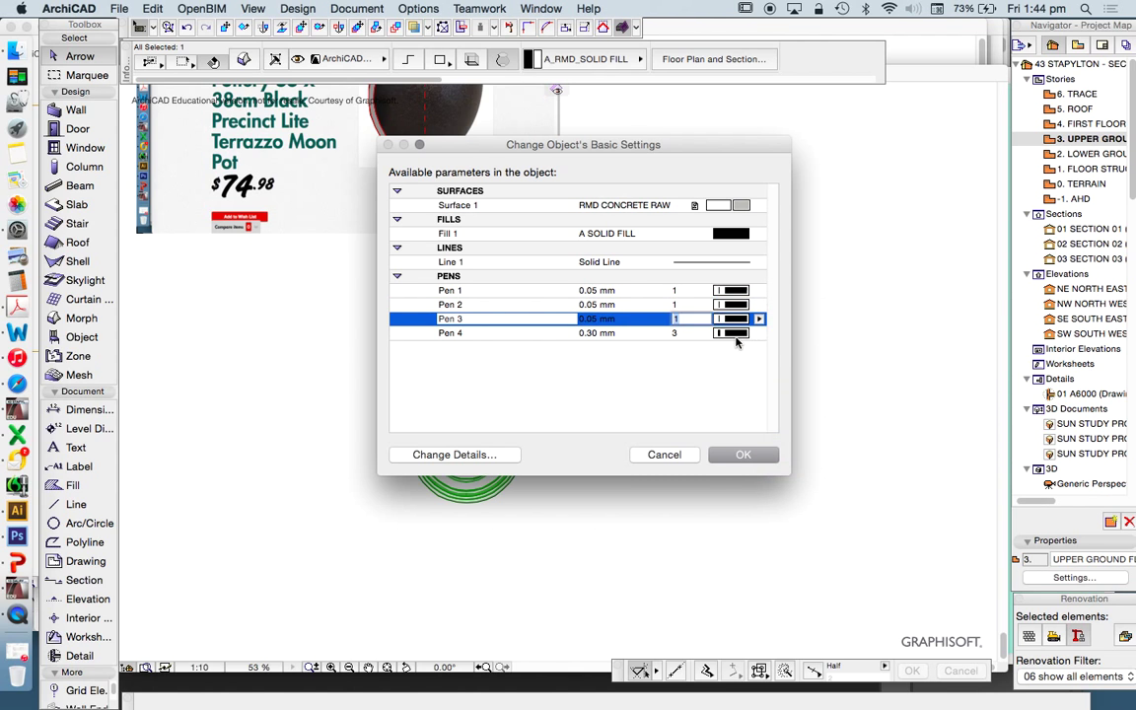
left_click(735, 332)
left_click(774, 336)
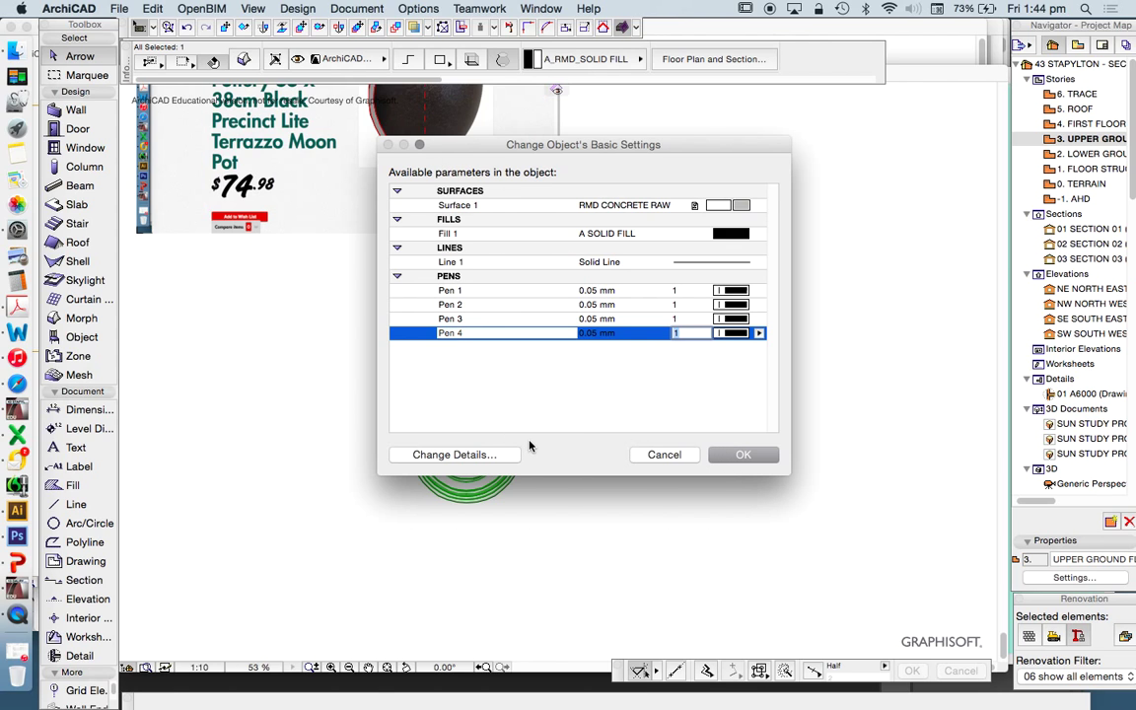
left_click(731, 457)
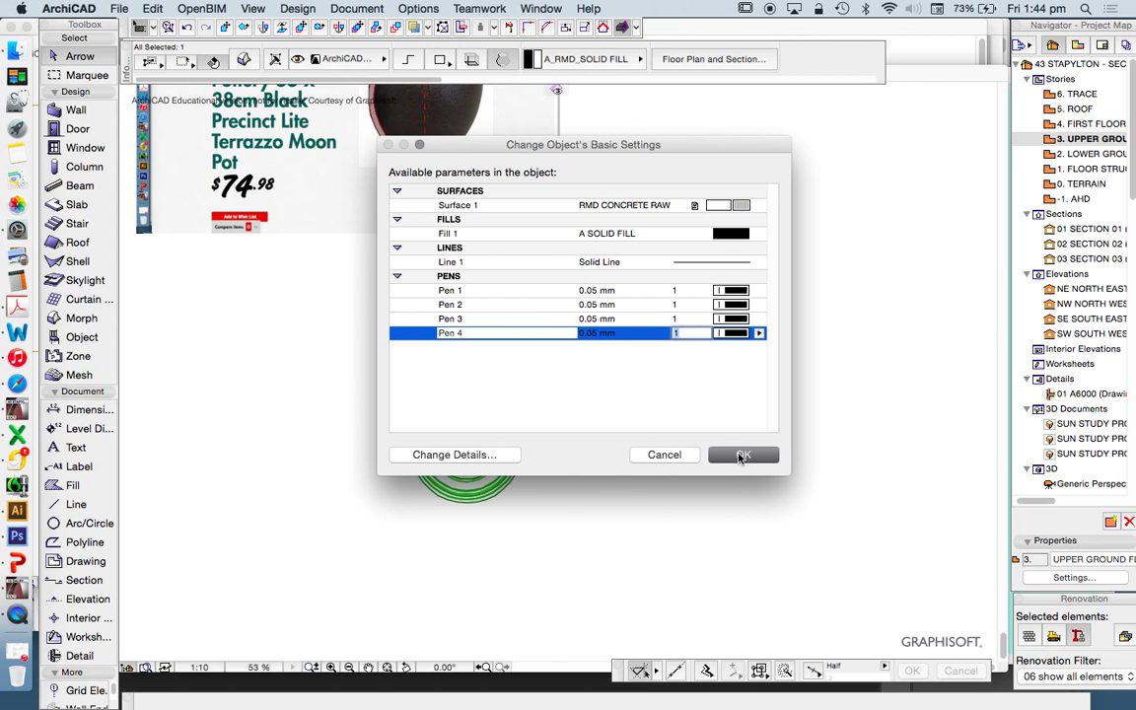
left_click(533, 494)
scroll(520, 386, "down", 5)
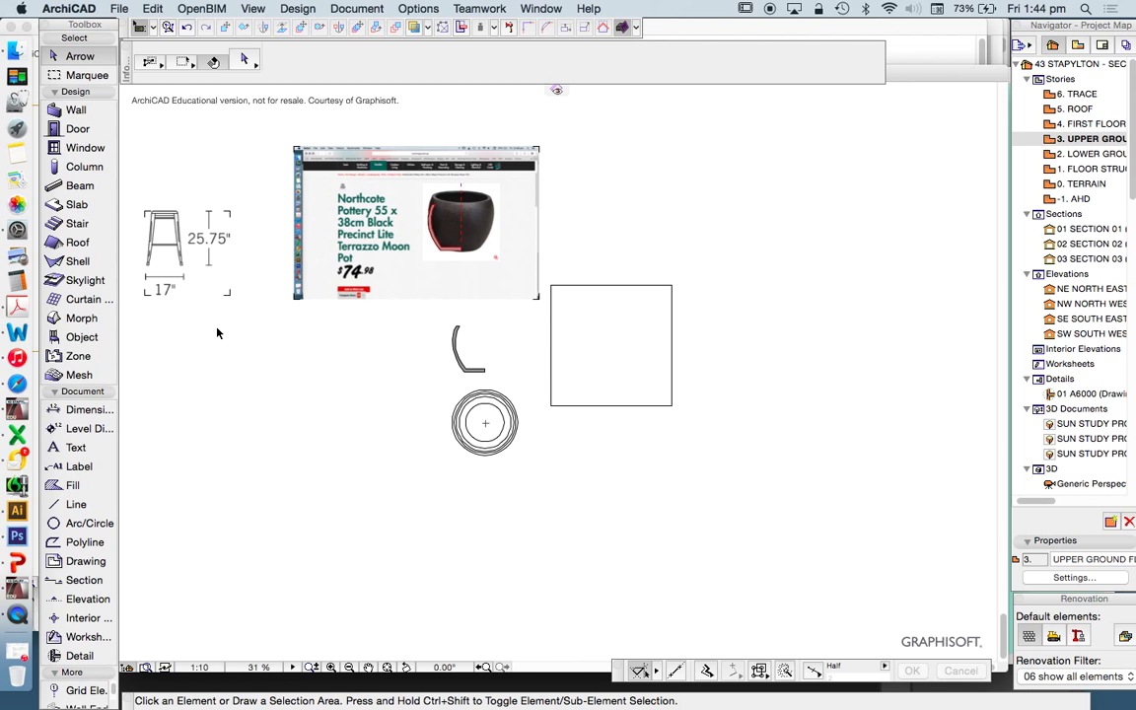
- Activate the Object tool, open the Library Manager and select the RMD OBJECTS linked library
left_click(85, 339)
left_click(117, 9)
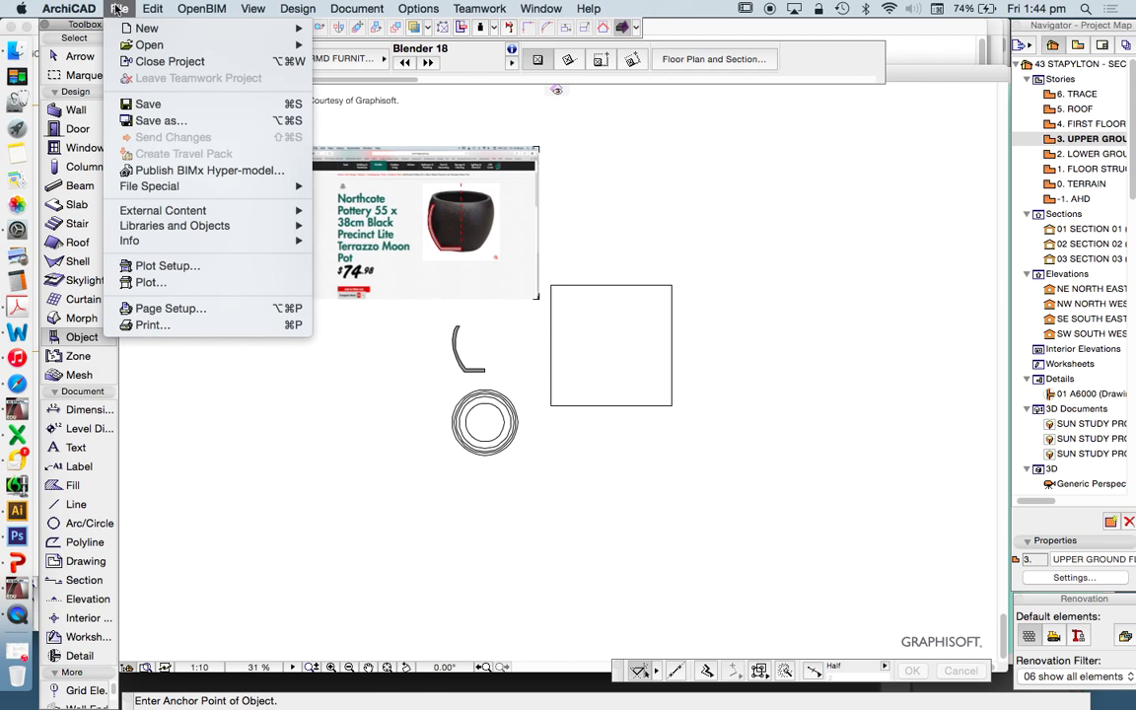
mouse_move(236, 226)
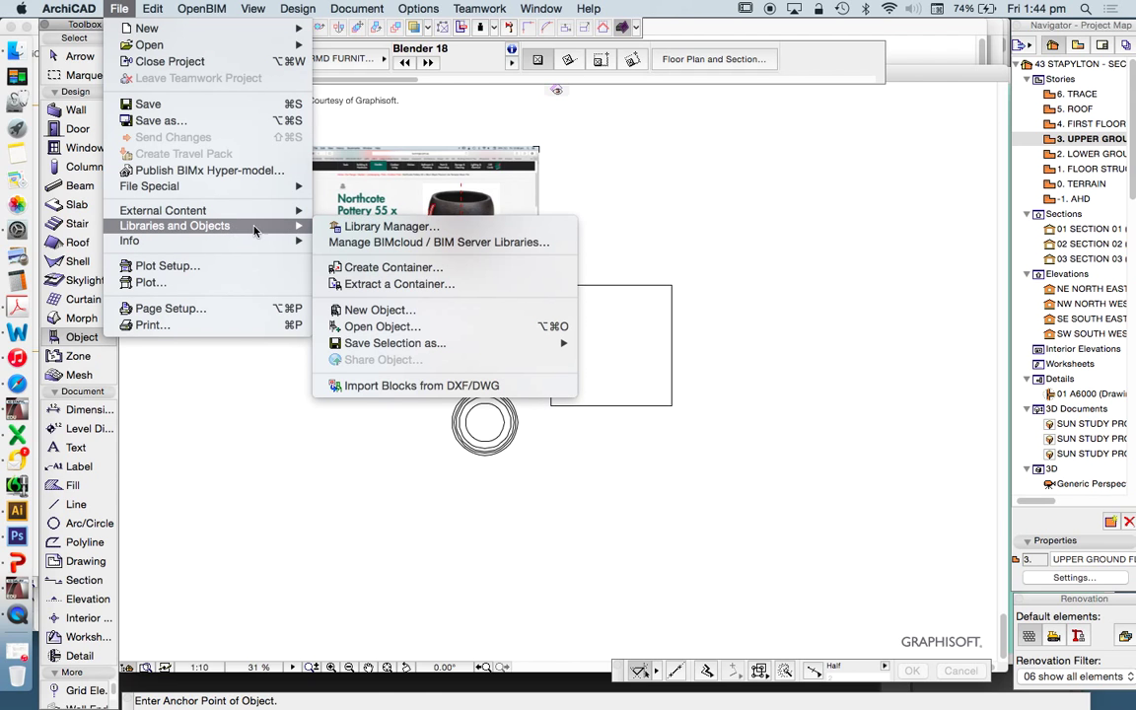
left_click(384, 227)
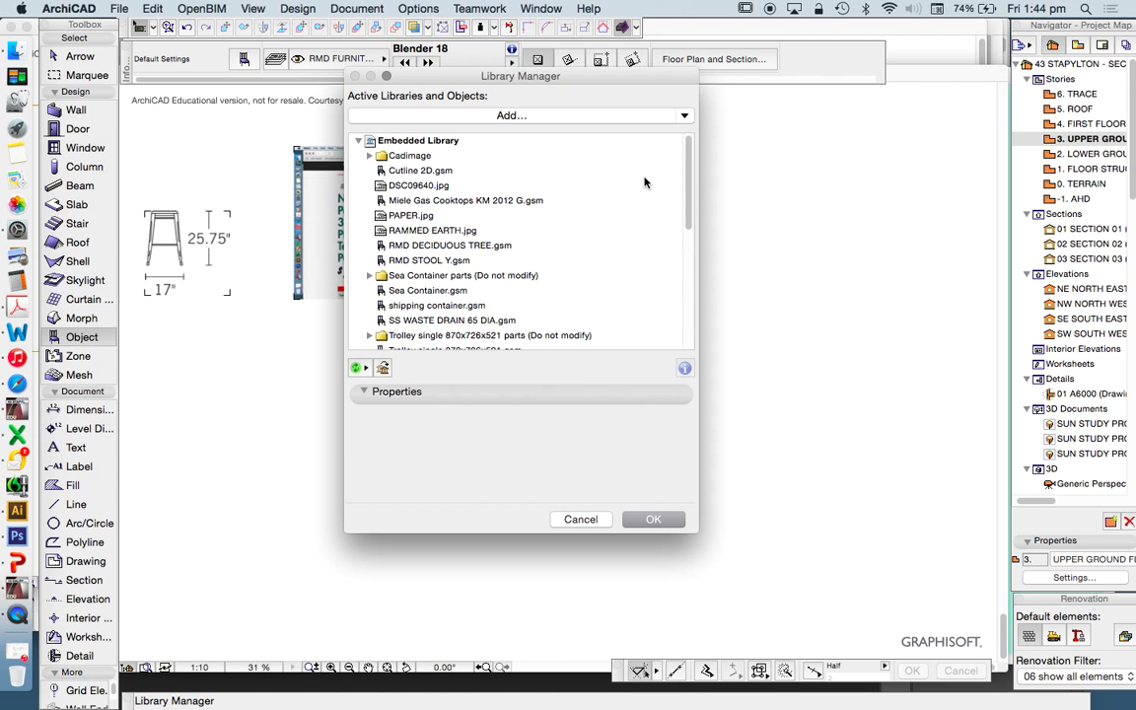
scroll(687, 175, "down", 10)
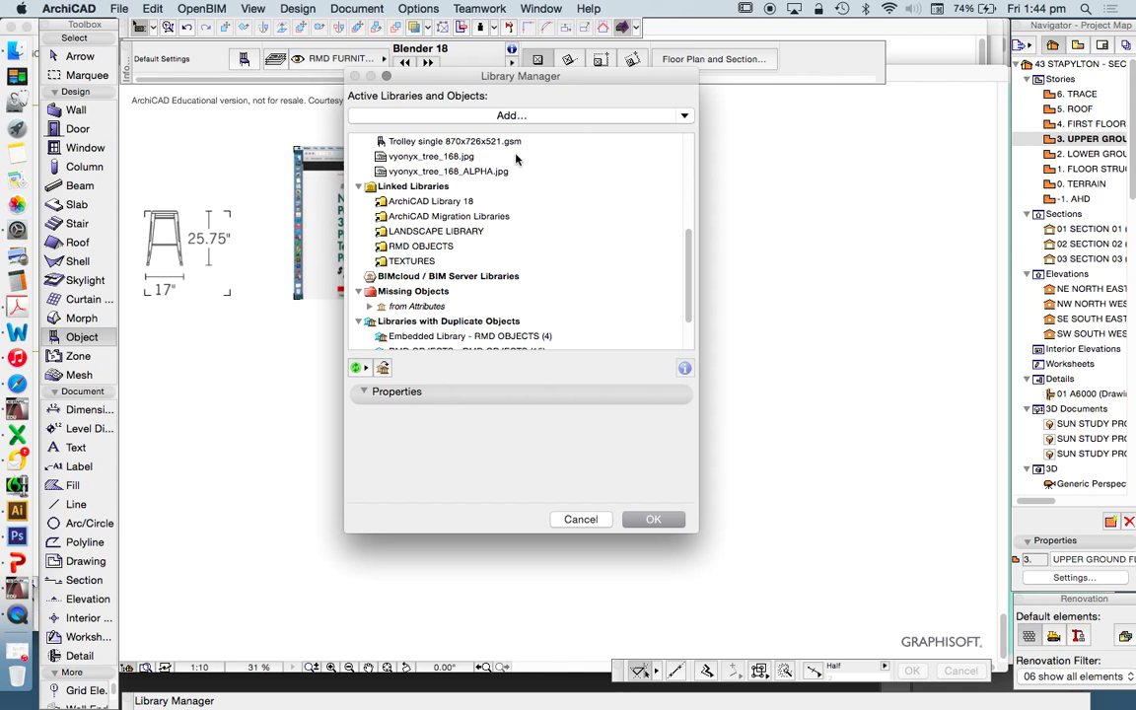
left_click(380, 246)
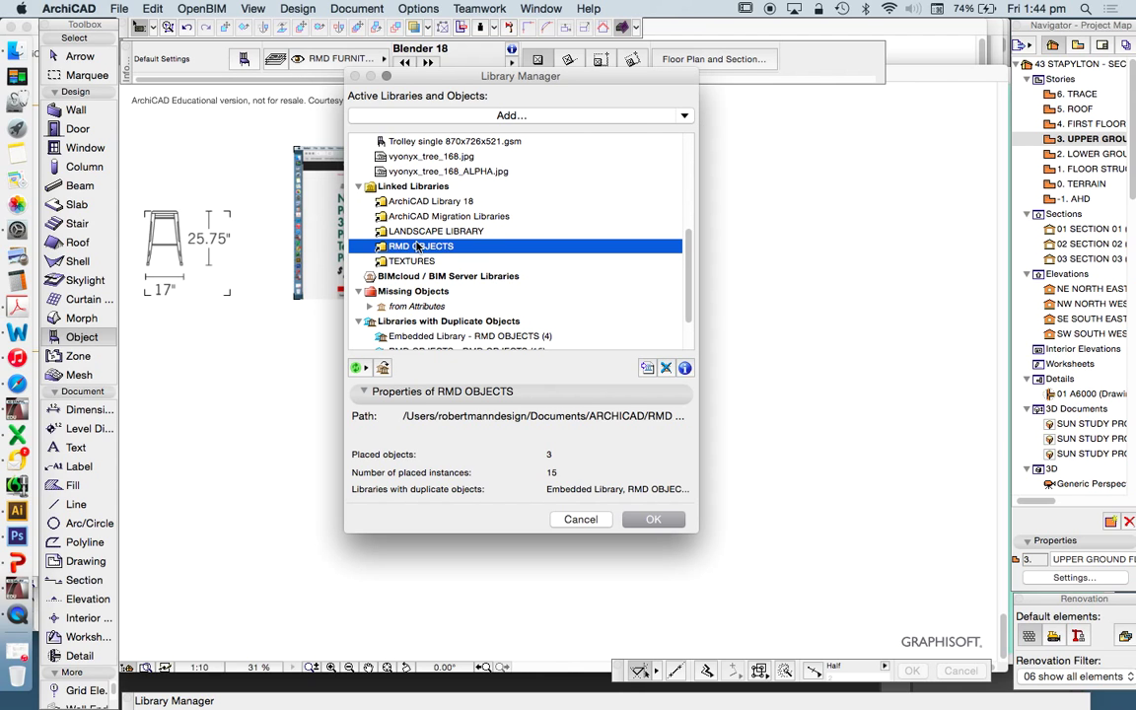
left_click(581, 518)
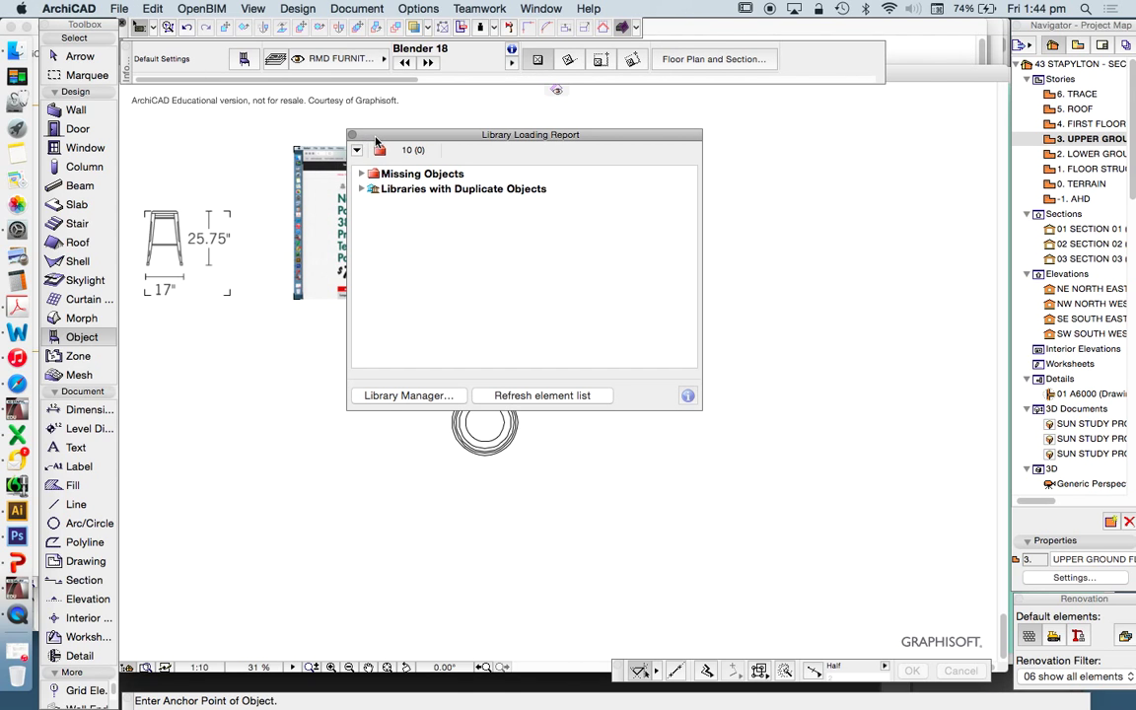
left_click(120, 8)
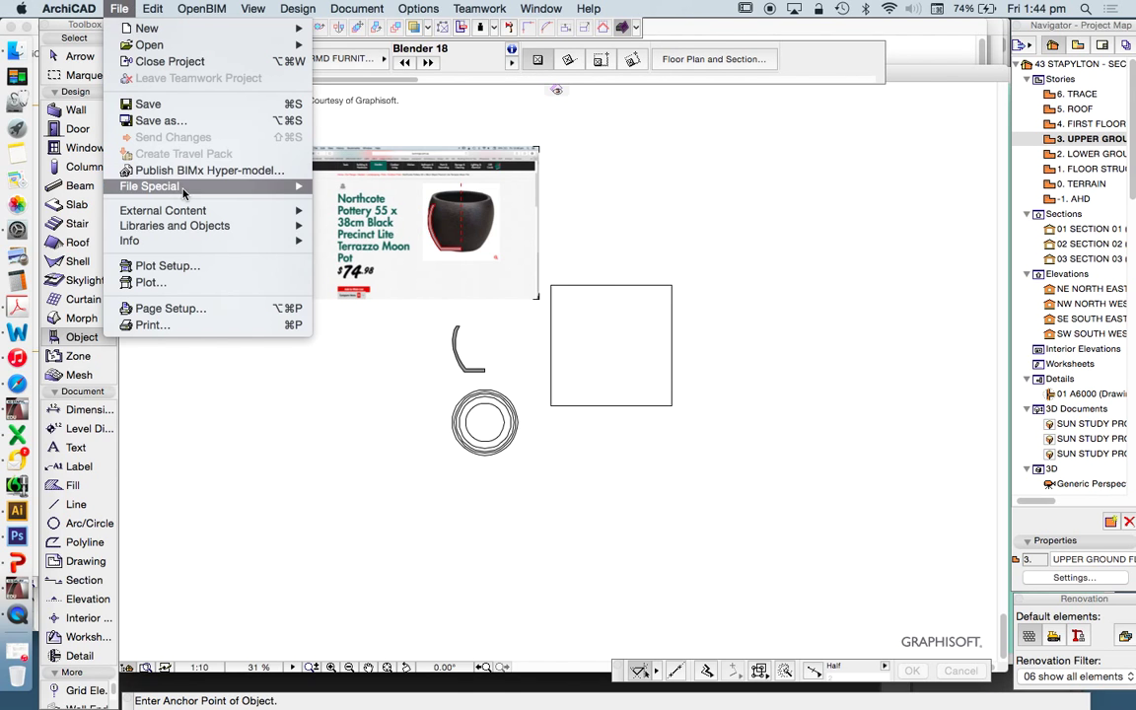
mouse_move(227, 226)
left_click(409, 228)
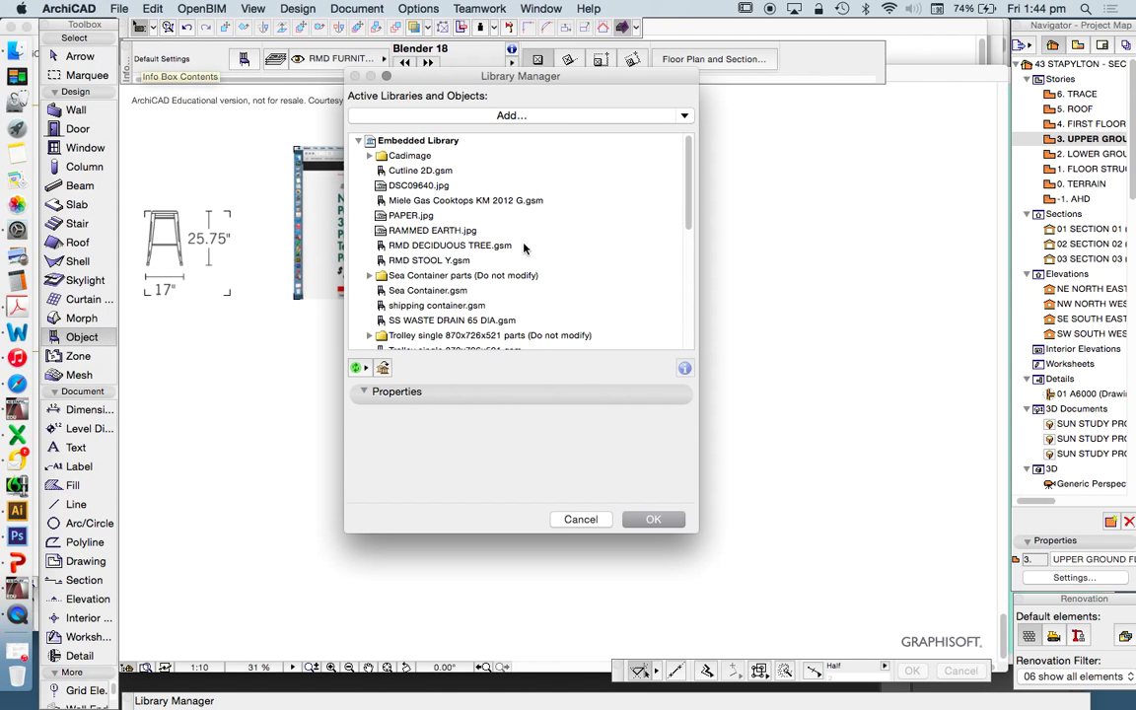
scroll(478, 222, "down", 5)
key("Escape")
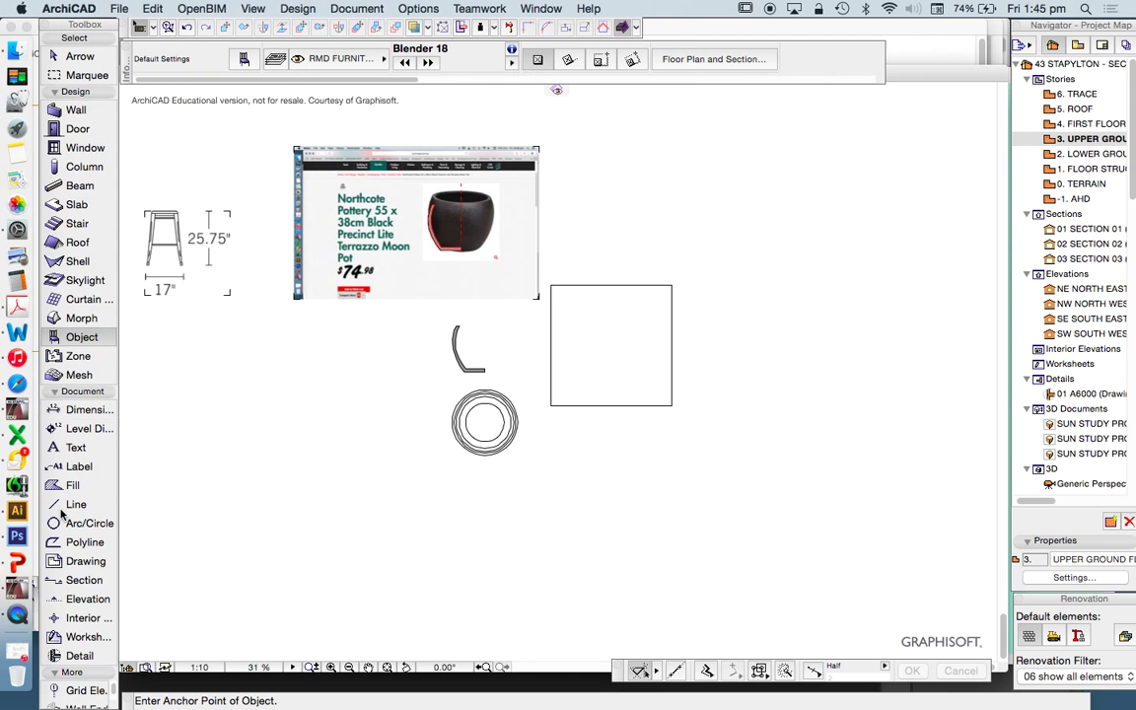
- Look through the RMD OBJECTS linked library in the Object tool's default settings for the saved pot, leaving without choosing an object
left_click(71, 338)
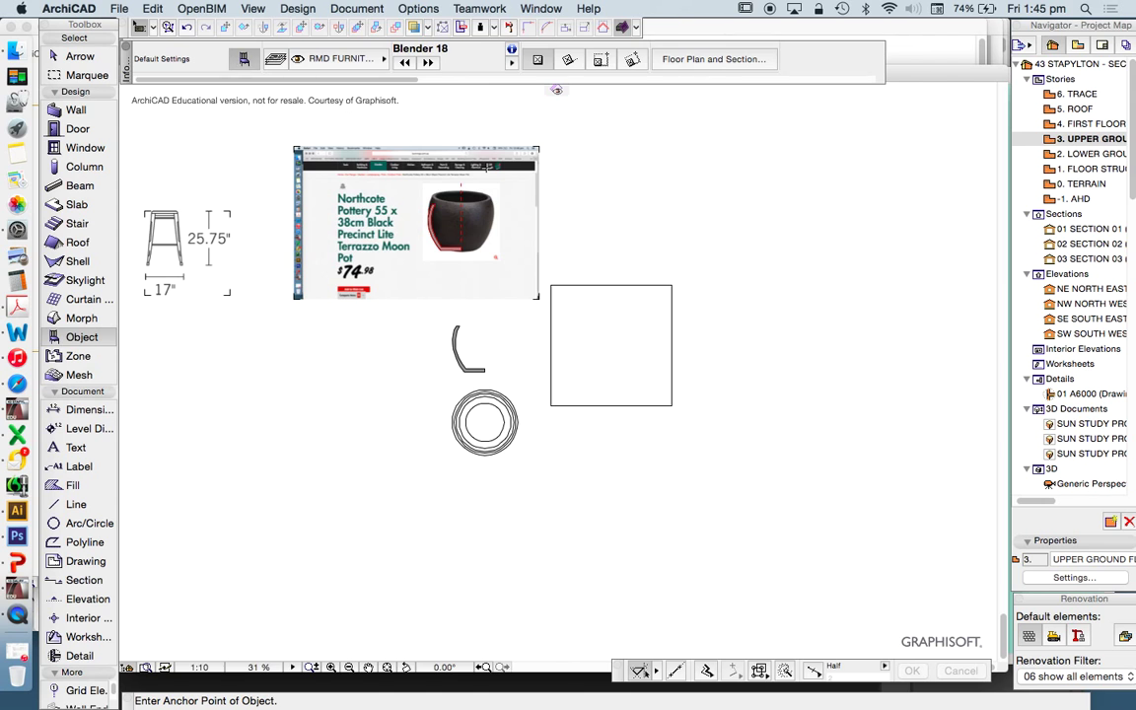
left_click(217, 57)
scroll(468, 138, "down", 8)
left_click(367, 224)
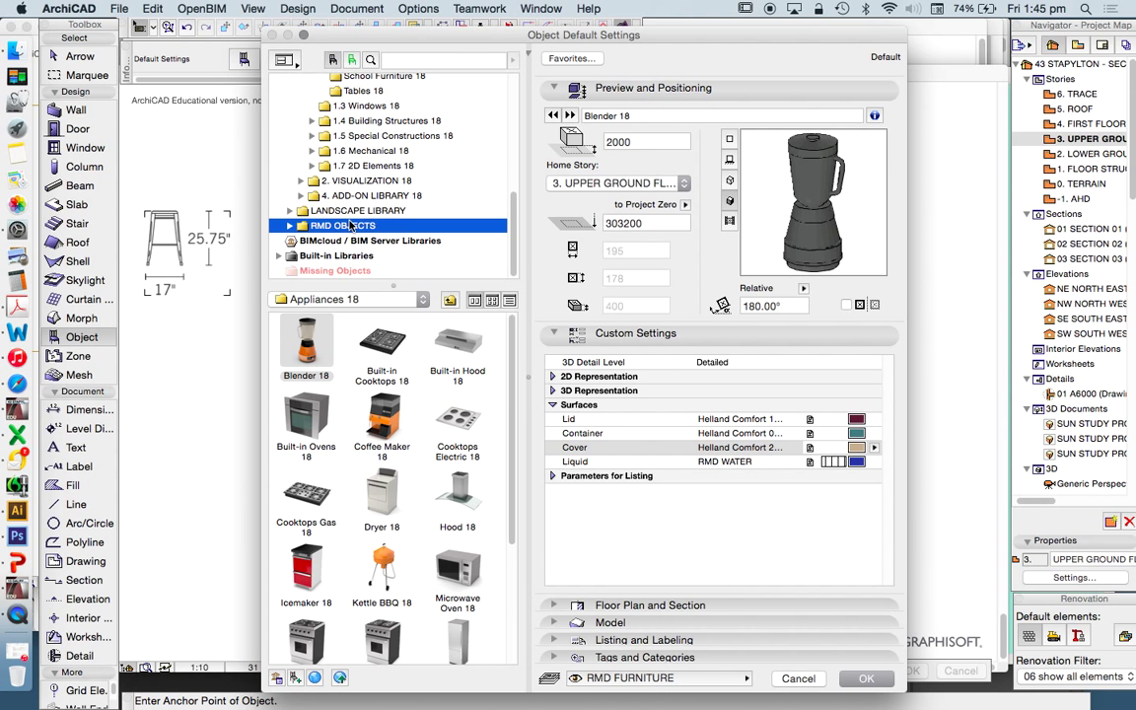
scroll(379, 399, "down", 4)
scroll(380, 402, "down", 4)
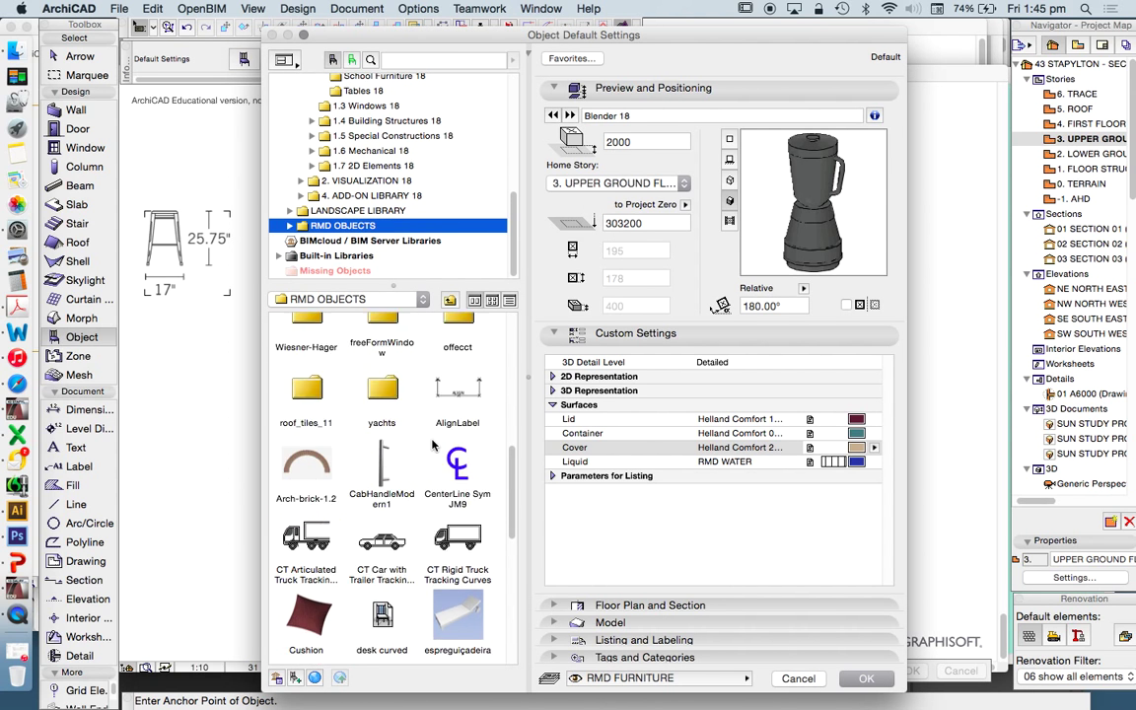
scroll(432, 446, "down", 3)
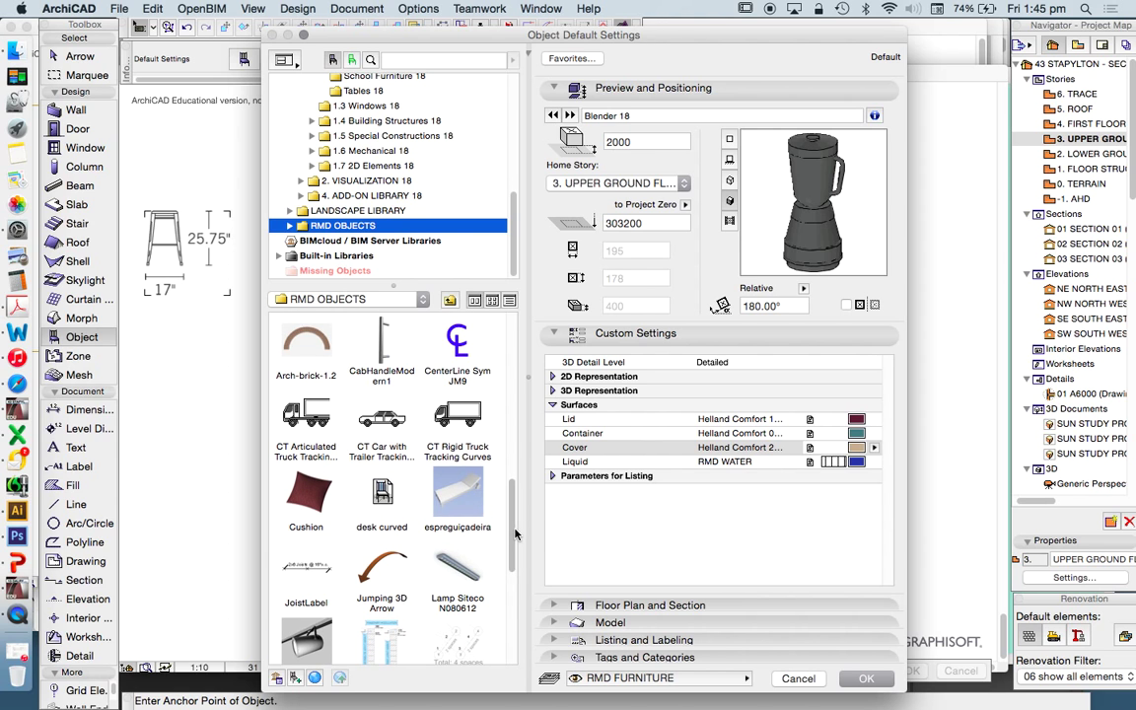
left_click_drag(515, 534, 526, 495)
scroll(527, 495, "down", 5)
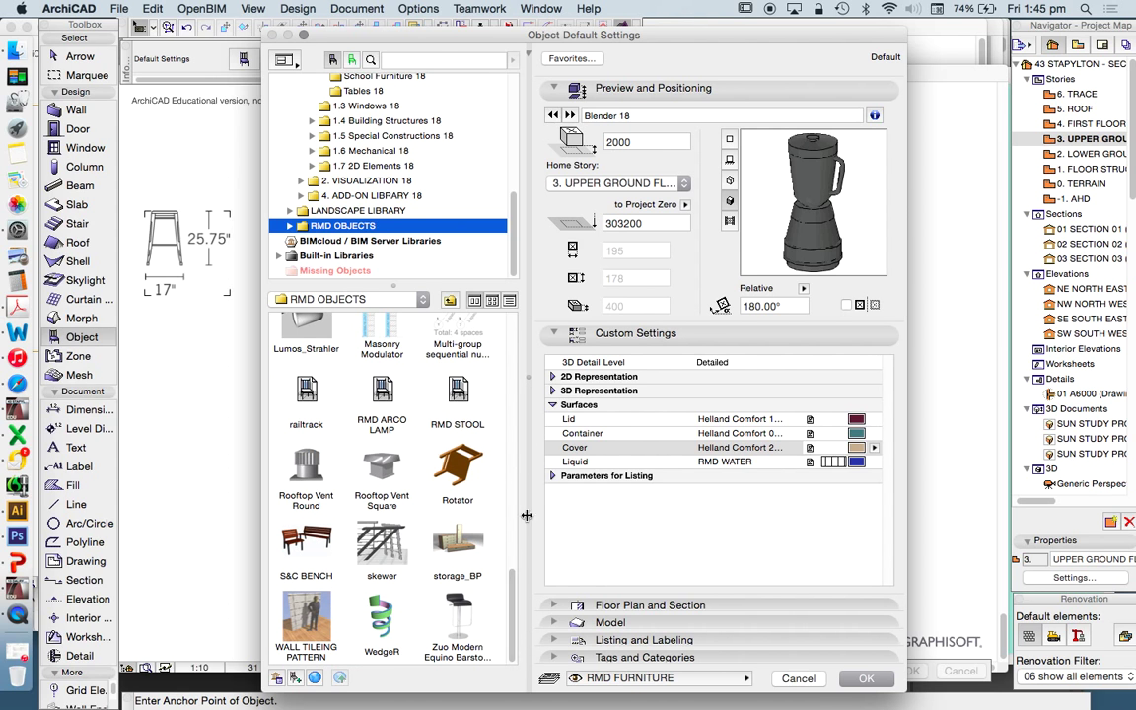
key("Escape")
- Add the RMD NEW OBJECTS folder from Documents > ARCHICAD as a linked library through the Library Manager and close the loading report
left_click(118, 8)
mouse_move(197, 225)
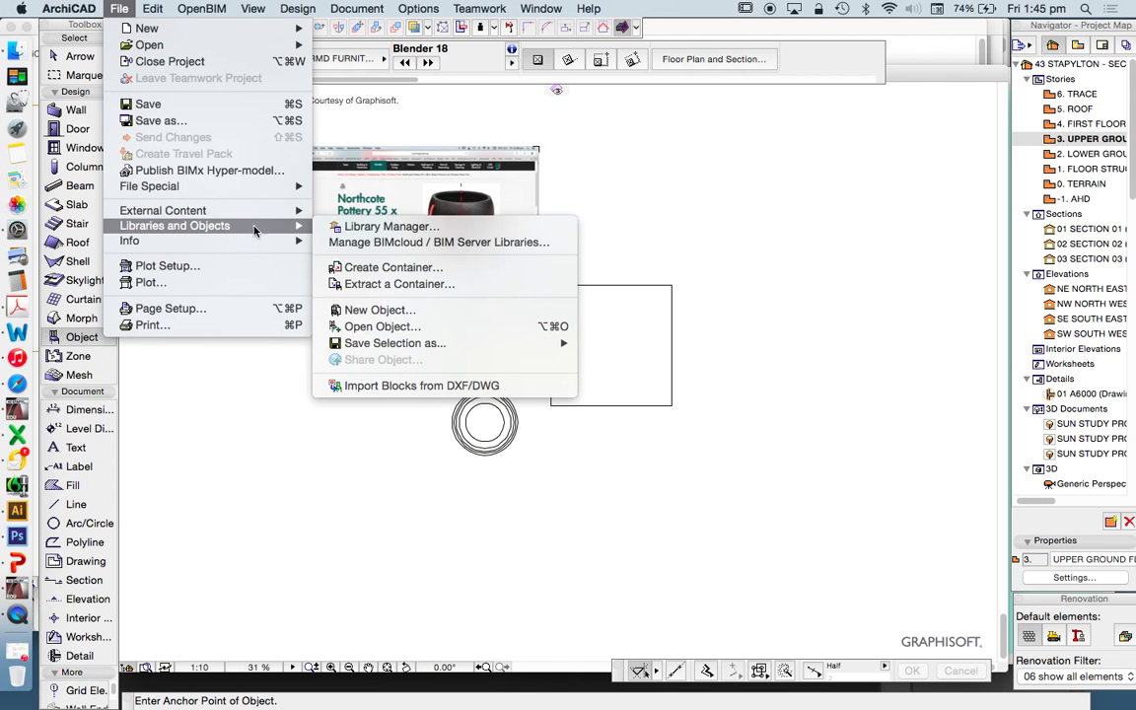
left_click(407, 227)
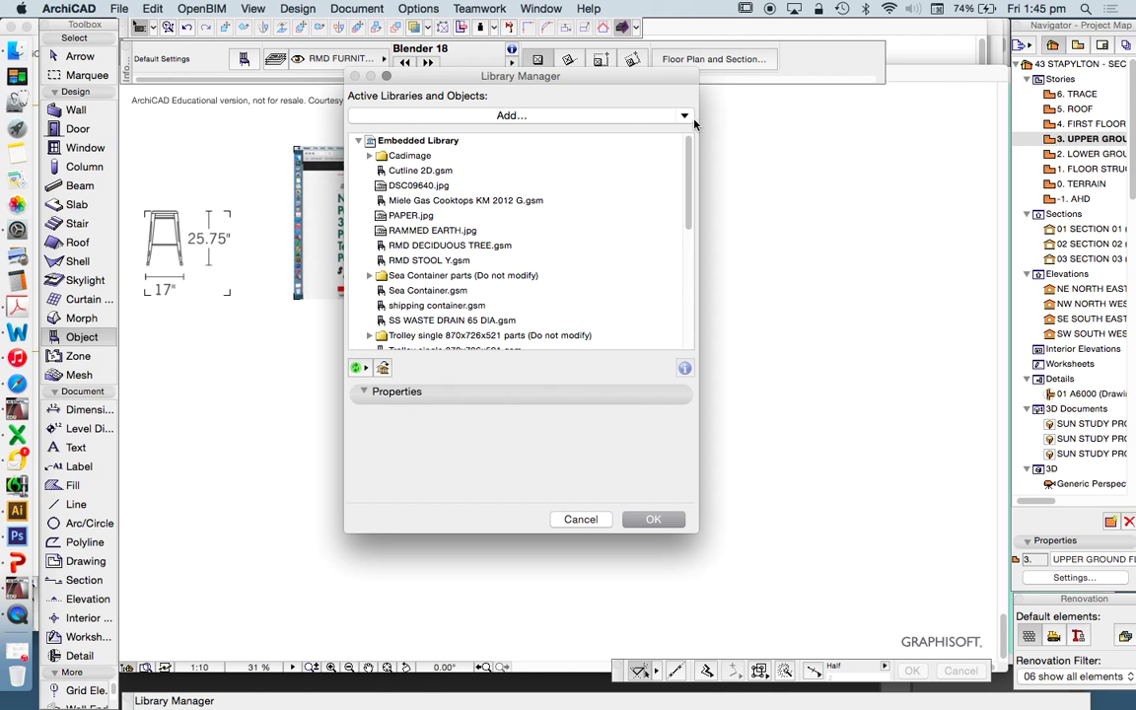
left_click(604, 116)
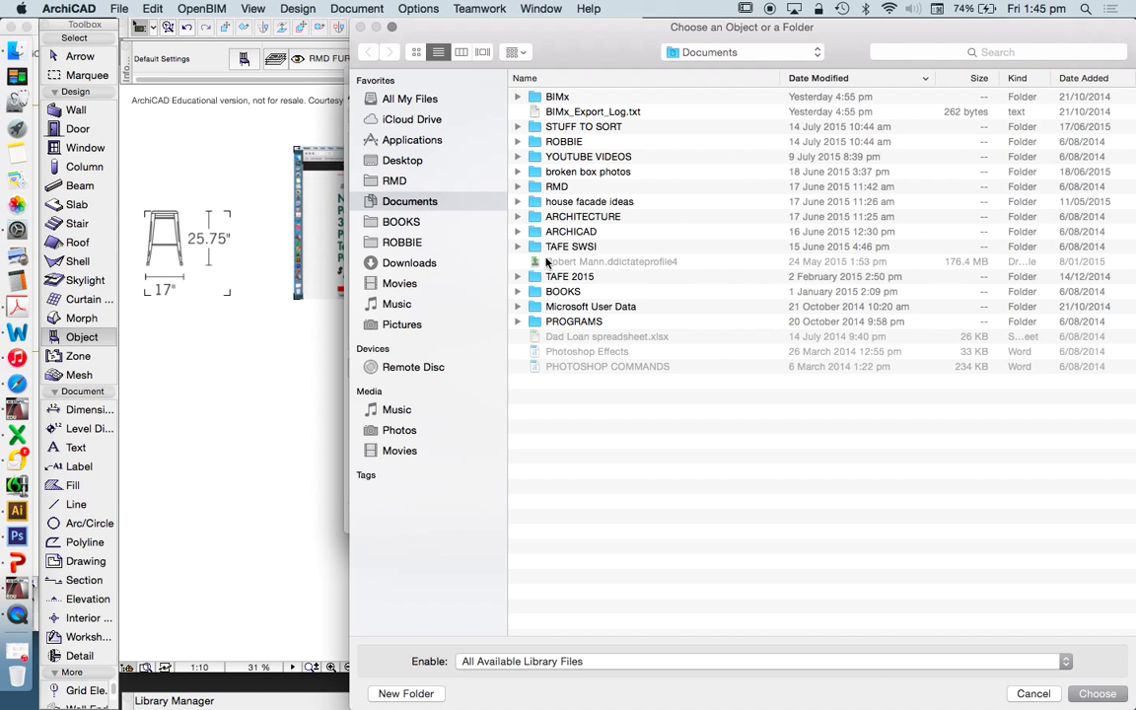
left_click(577, 232)
double_click(570, 233)
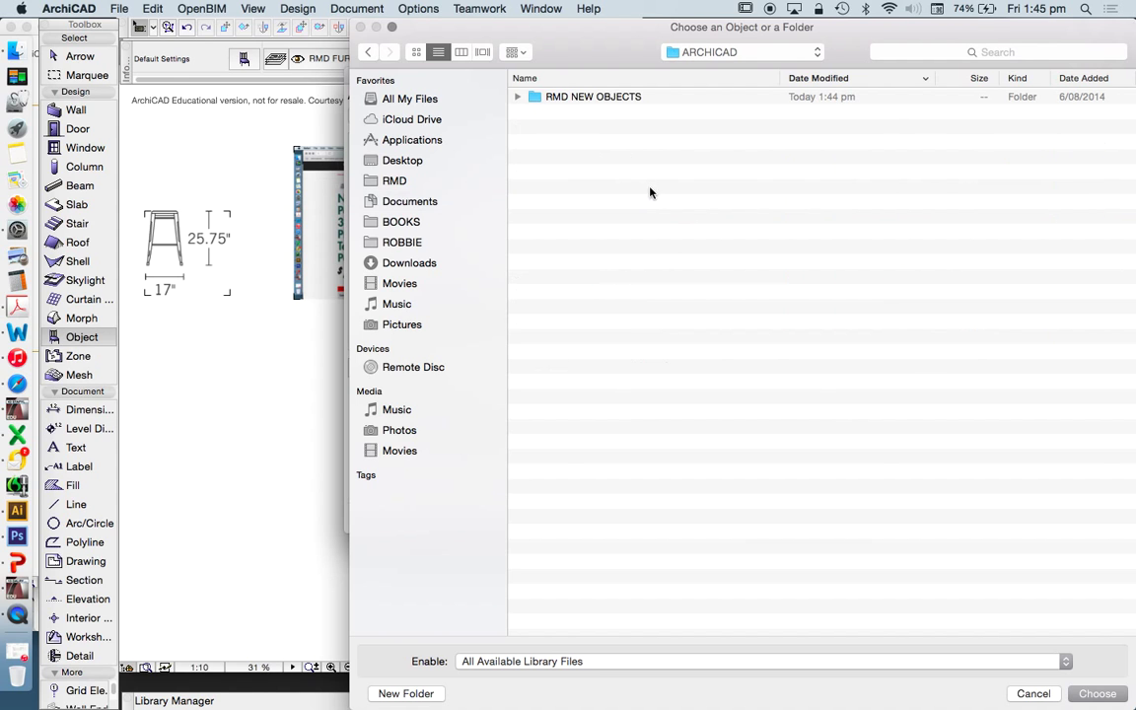
left_click(585, 96)
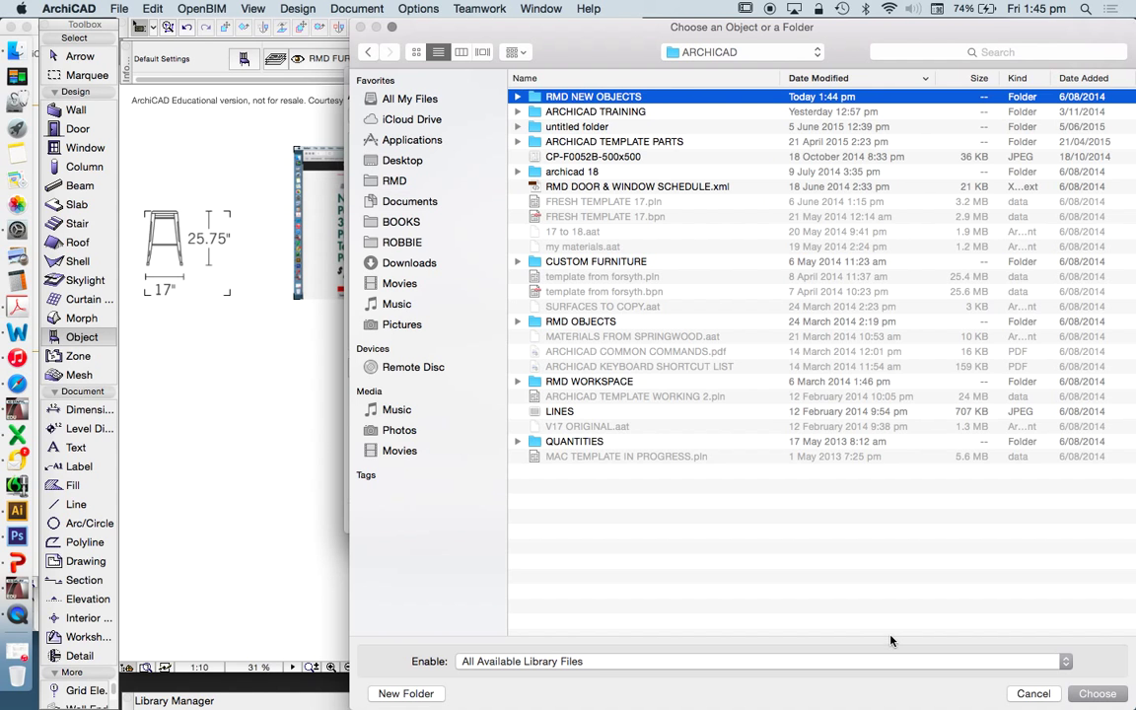
left_click(1097, 694)
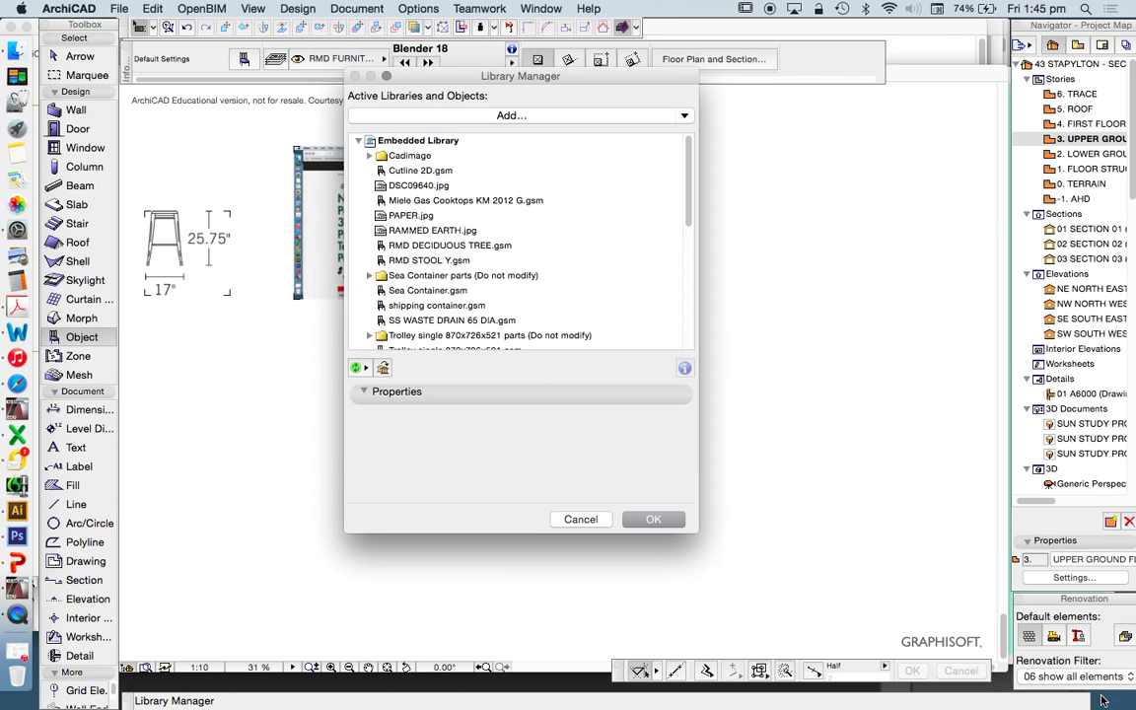
scroll(537, 257, "down", 5)
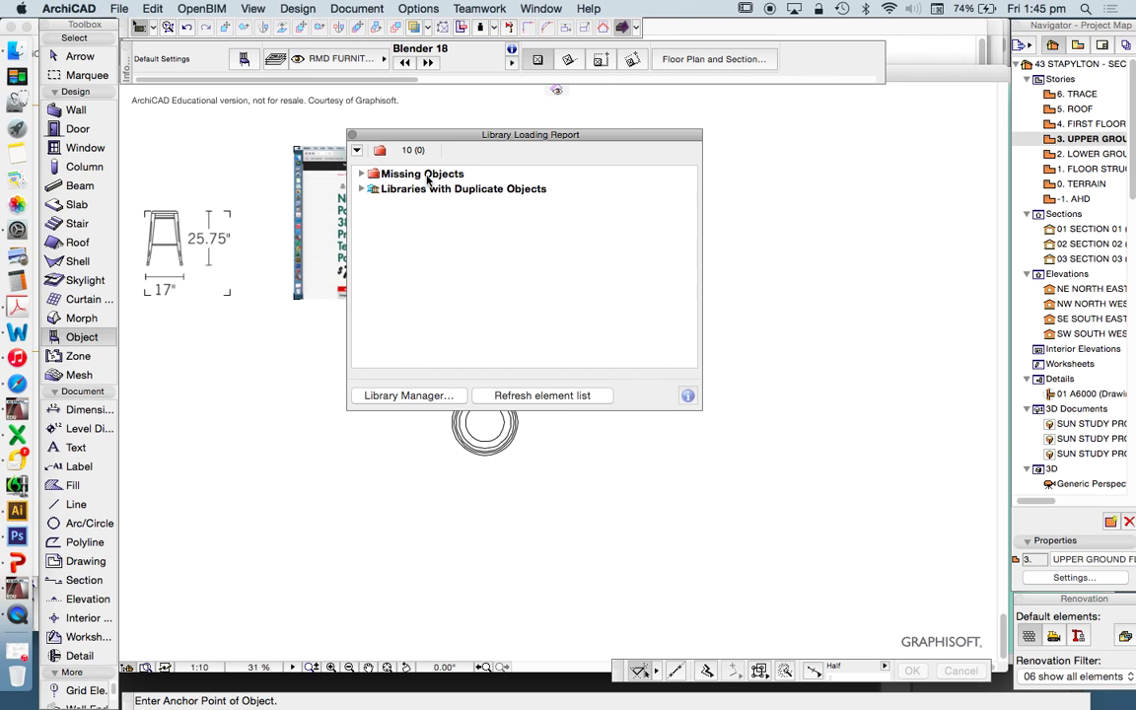
left_click(352, 135)
- Choose RAIN CHAIN POT from the RMD NEW OBJECTS linked library as the Object tool's default object
left_click(245, 60)
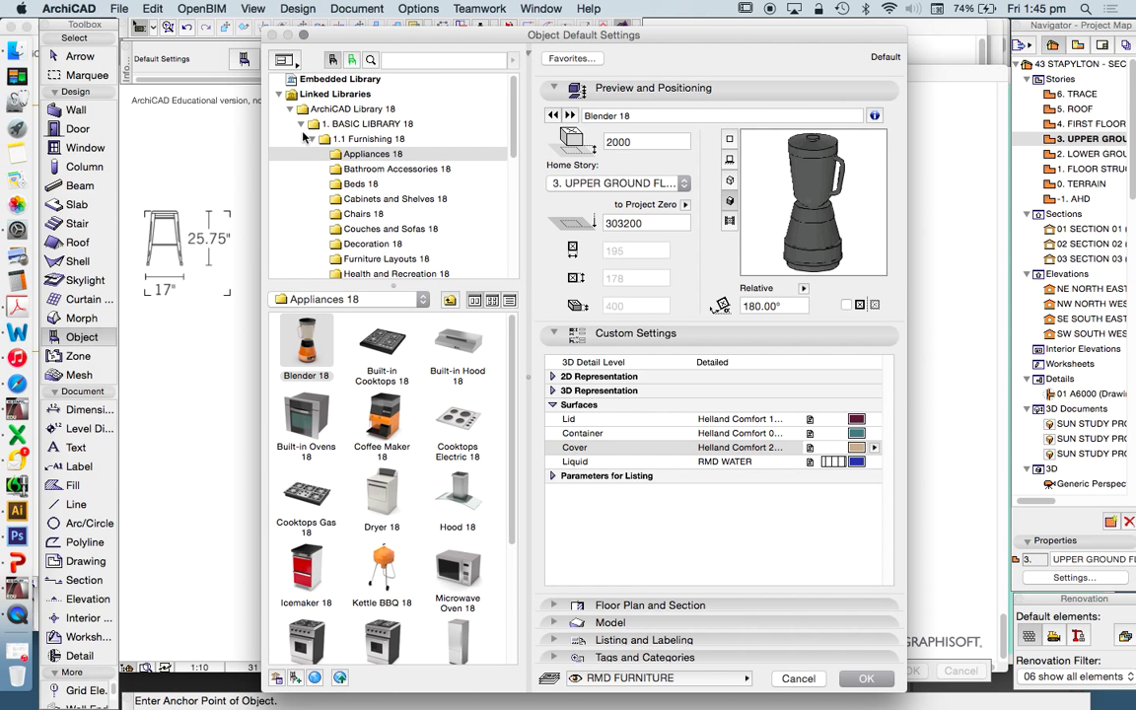
left_click(292, 110)
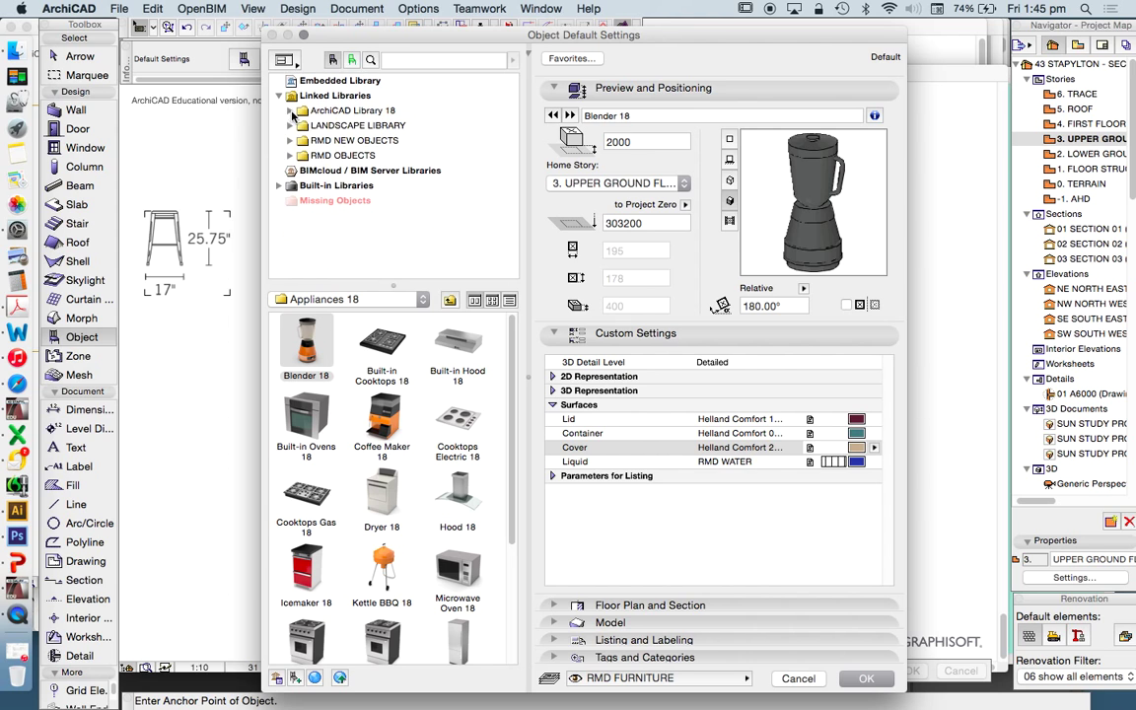
left_click(349, 113)
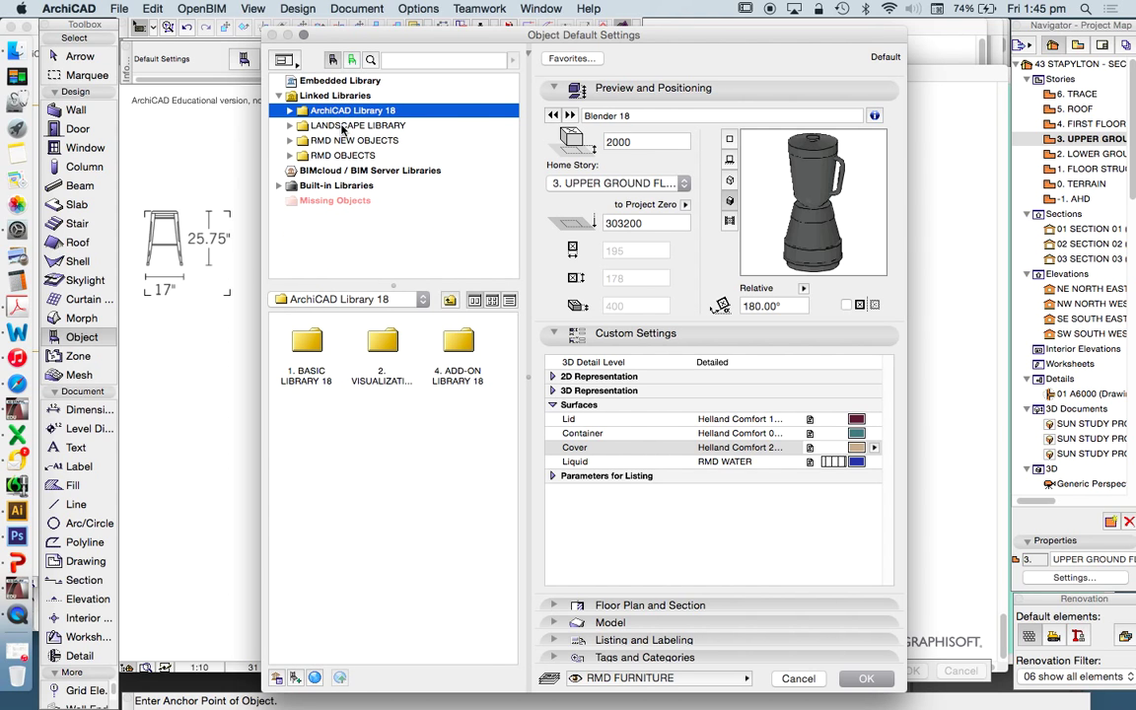
left_click(344, 126)
left_click(344, 140)
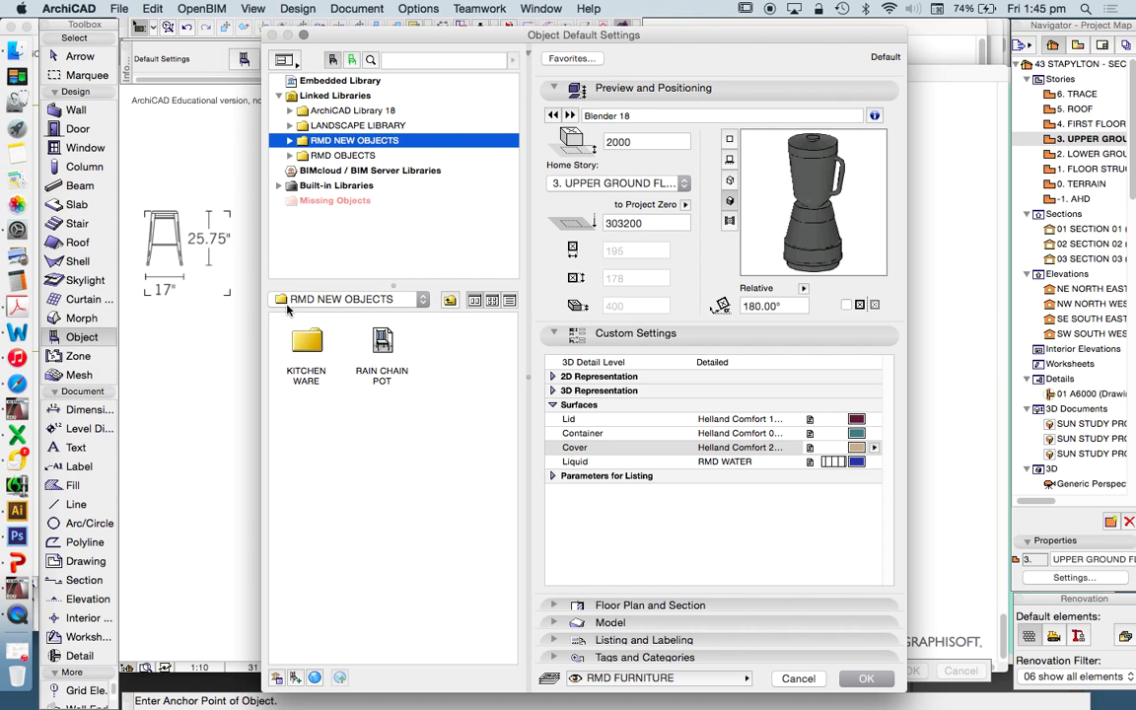
left_click(387, 339)
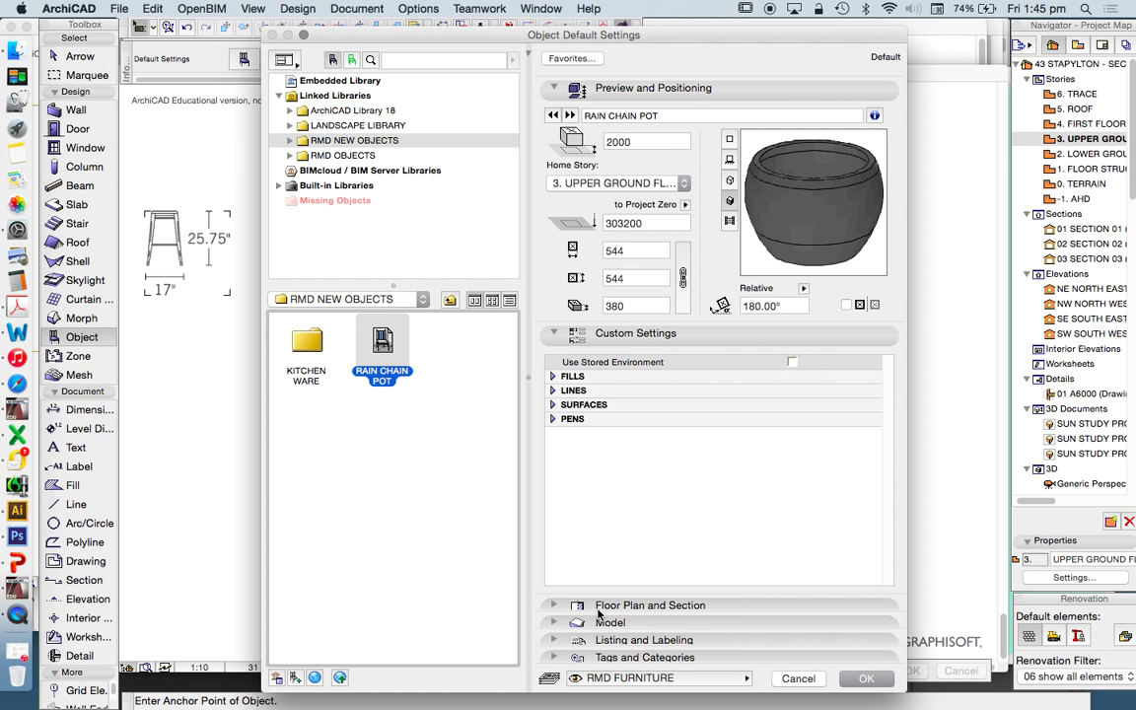
- Enable Use Object's Surfaces in the pot's model settings and return to its custom settings
left_click(690, 622)
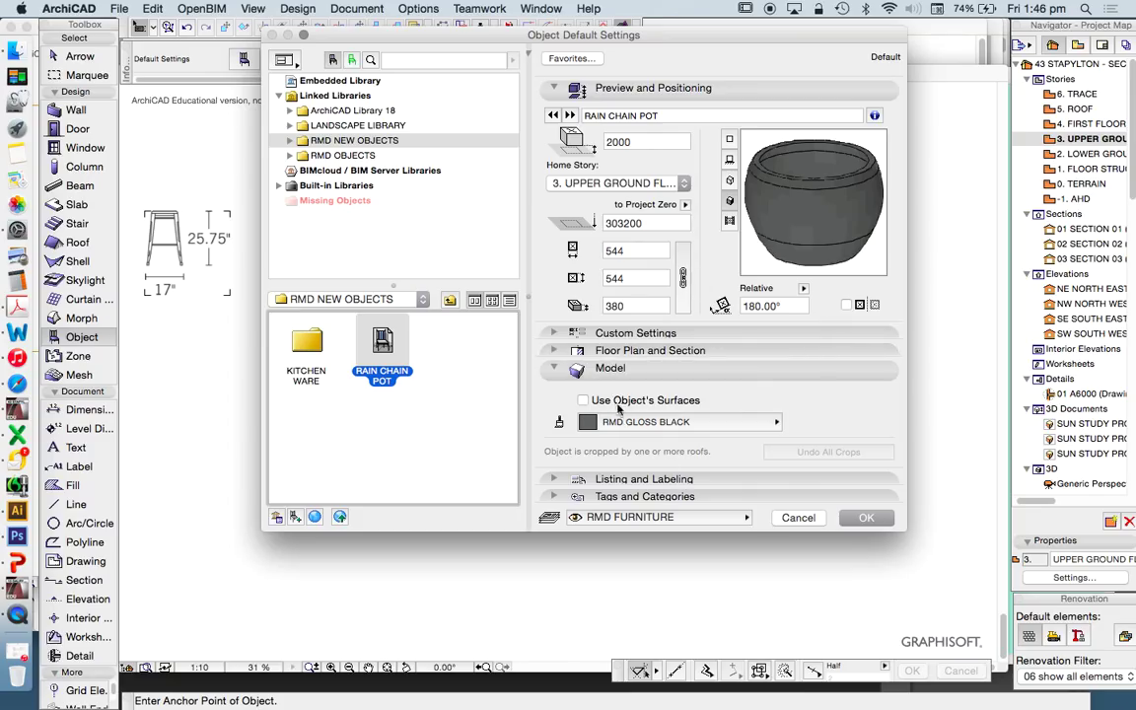
left_click(583, 400)
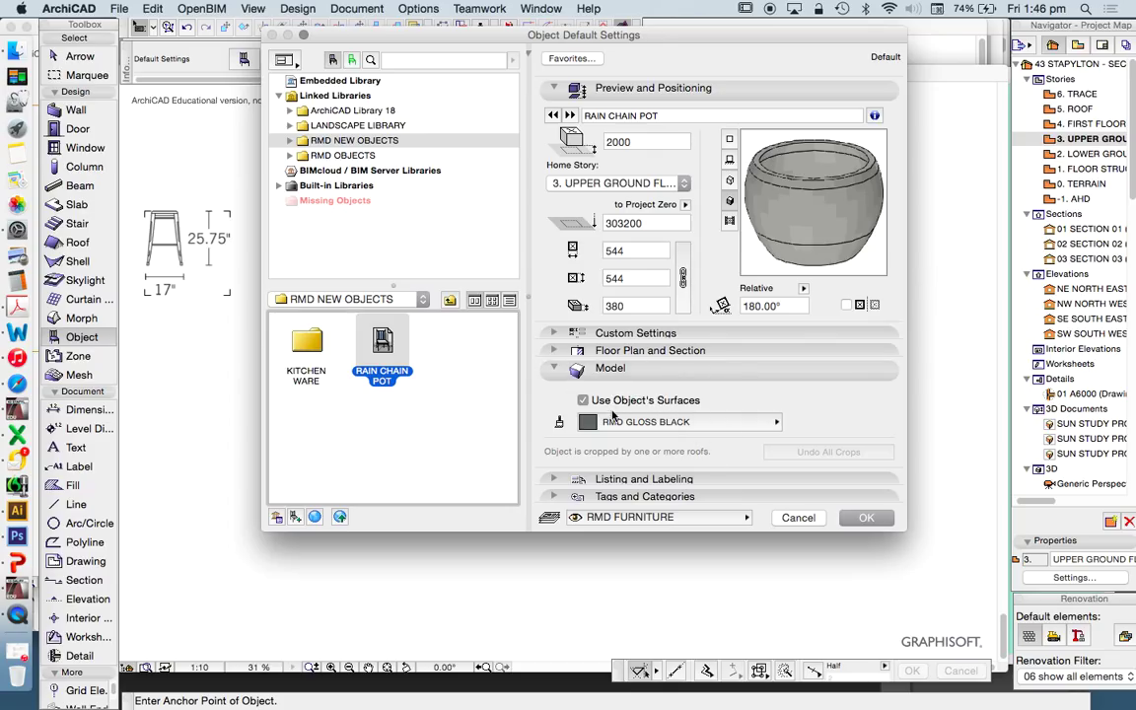
left_click(576, 367)
left_click(577, 334)
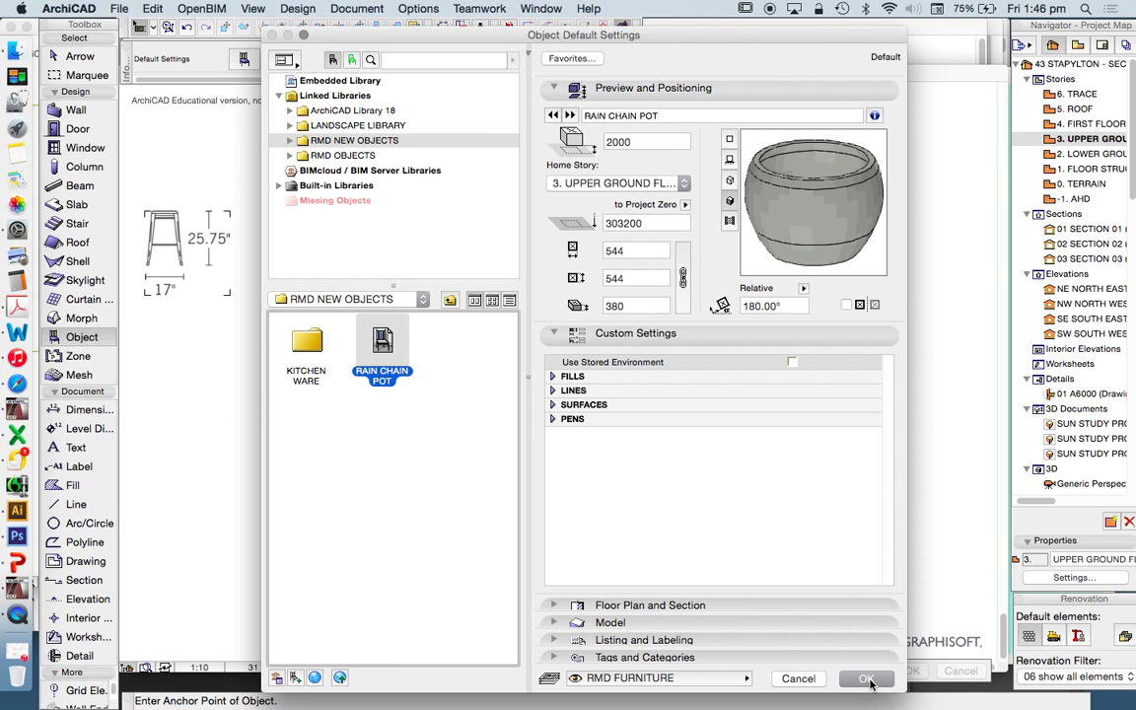
- Set the pot's elevation above its home story to 0, accept the settings and place one pot beside the original morph
double_click(634, 141)
type("0")
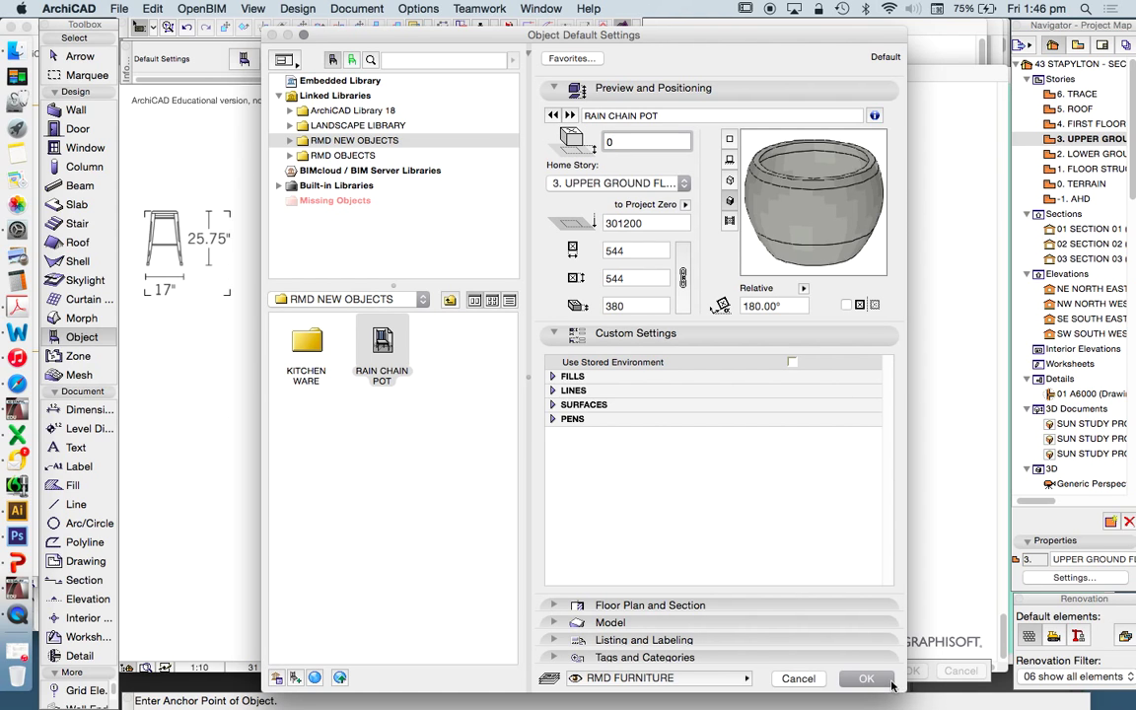
left_click(887, 680)
left_click(400, 424)
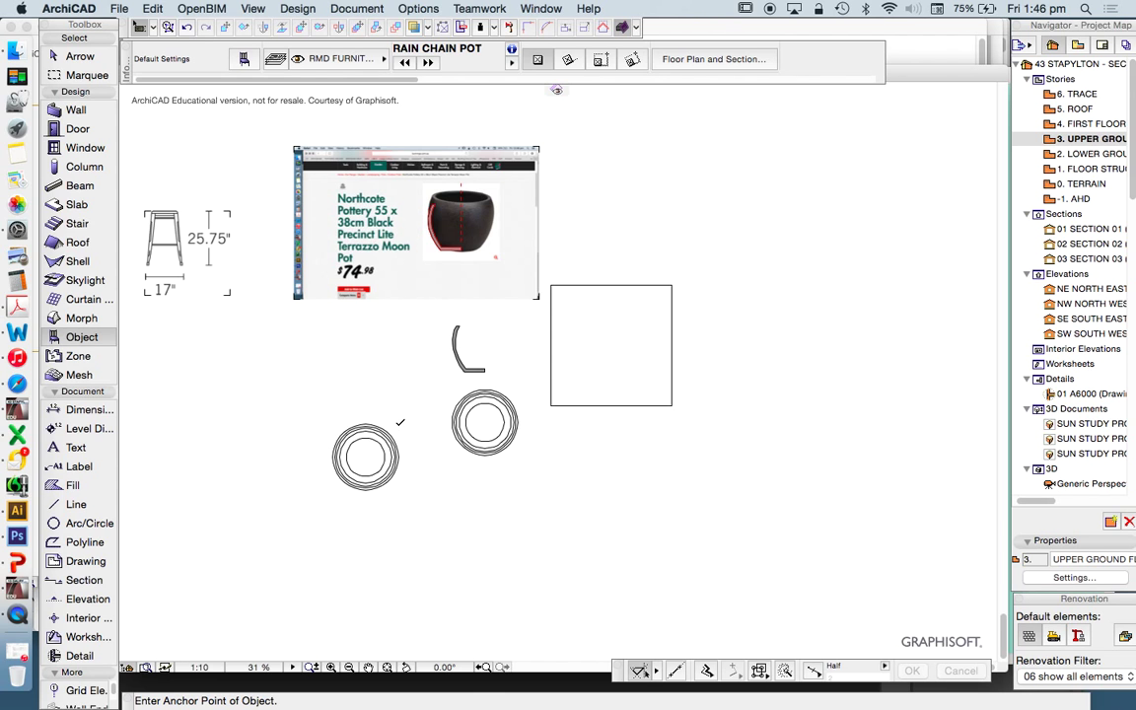
key("Escape")
- Select both the pot morph and the placed pot object, show only them in 3D and orbit to compare them
left_click_drag(432, 535, 490, 431)
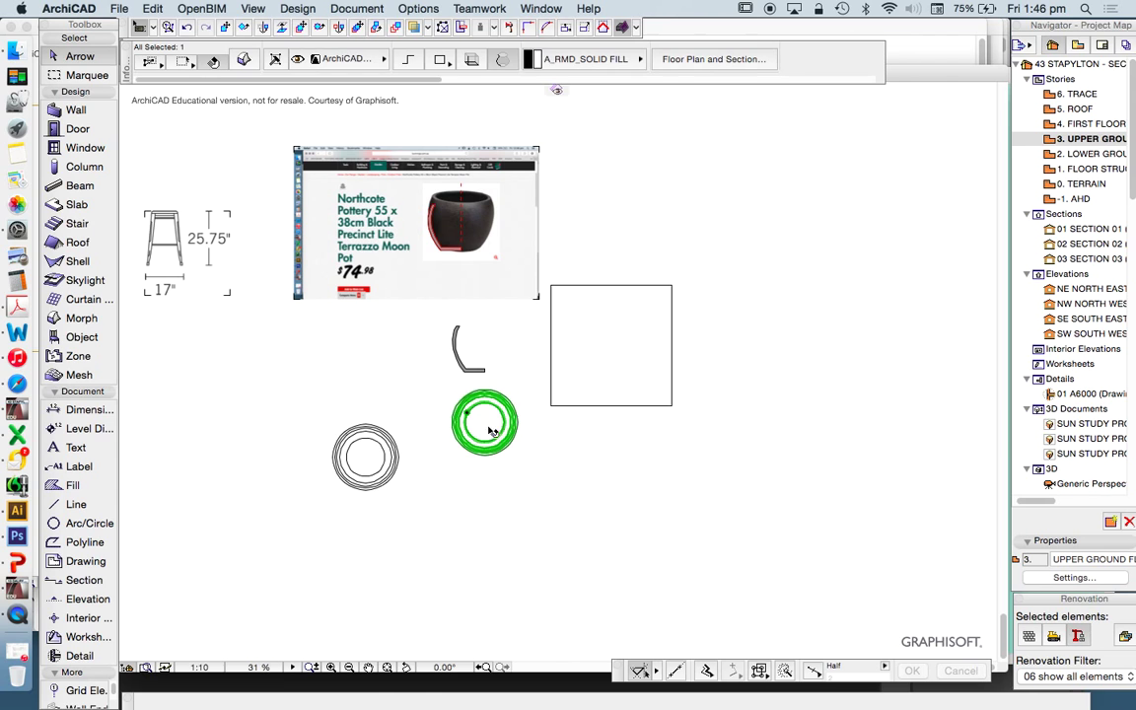
left_click_drag(434, 501, 301, 400)
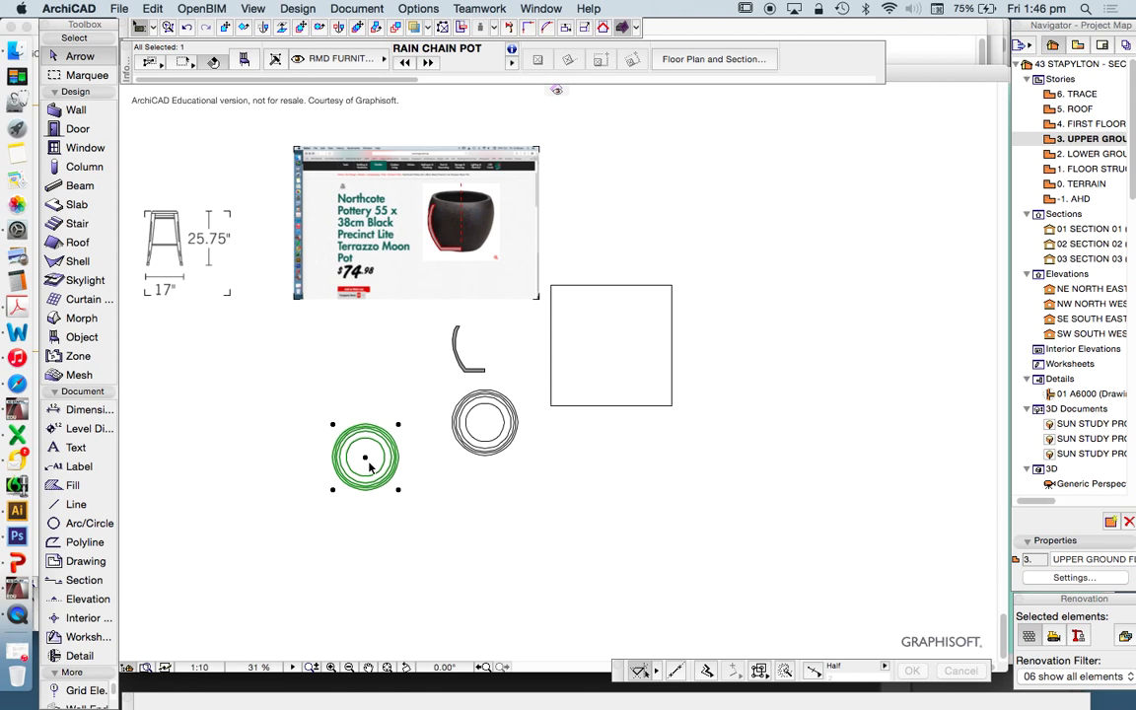
left_click(448, 535)
left_click_drag(537, 527, 392, 444)
right_click(295, 342)
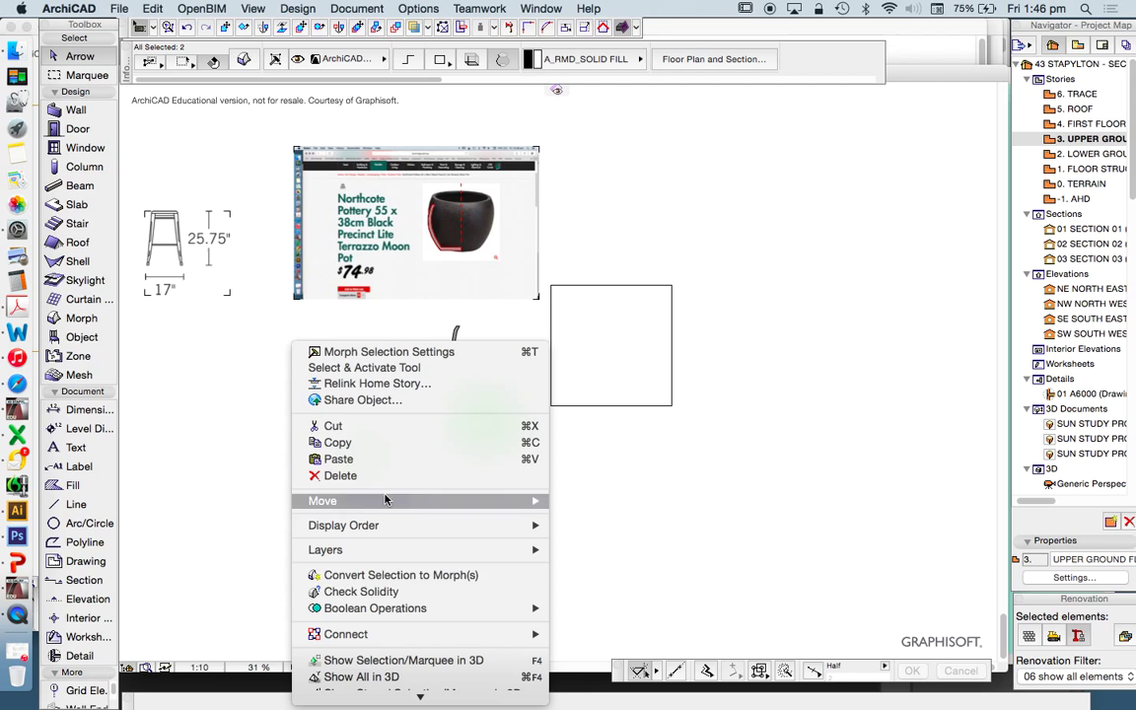
left_click(394, 659)
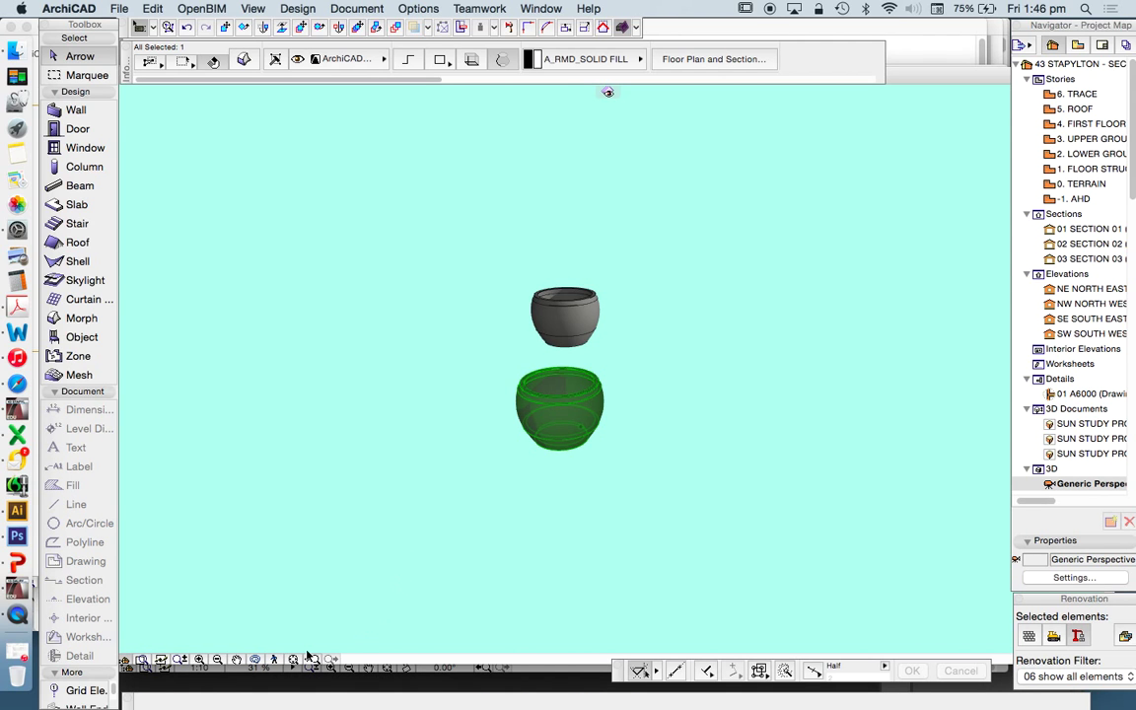
left_click(264, 663)
left_click_drag(439, 452, 548, 331)
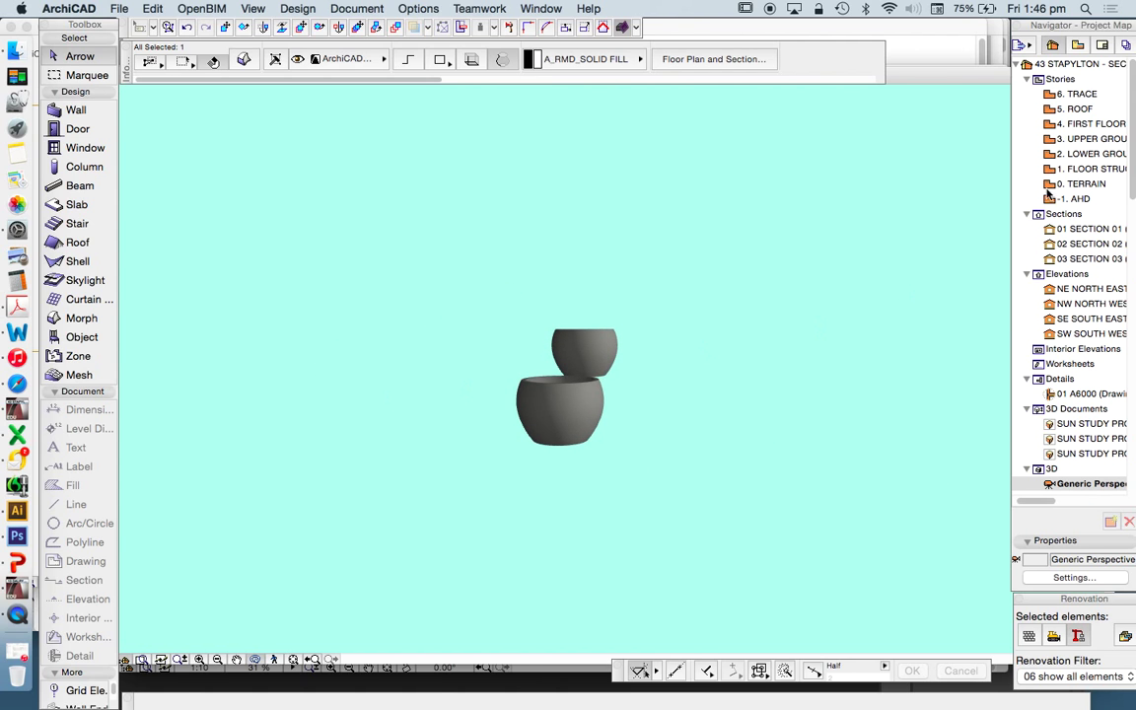
- Return to the upper ground floor plan and move the placed pot object onto the paving outside the dining room doors
double_click(1091, 139)
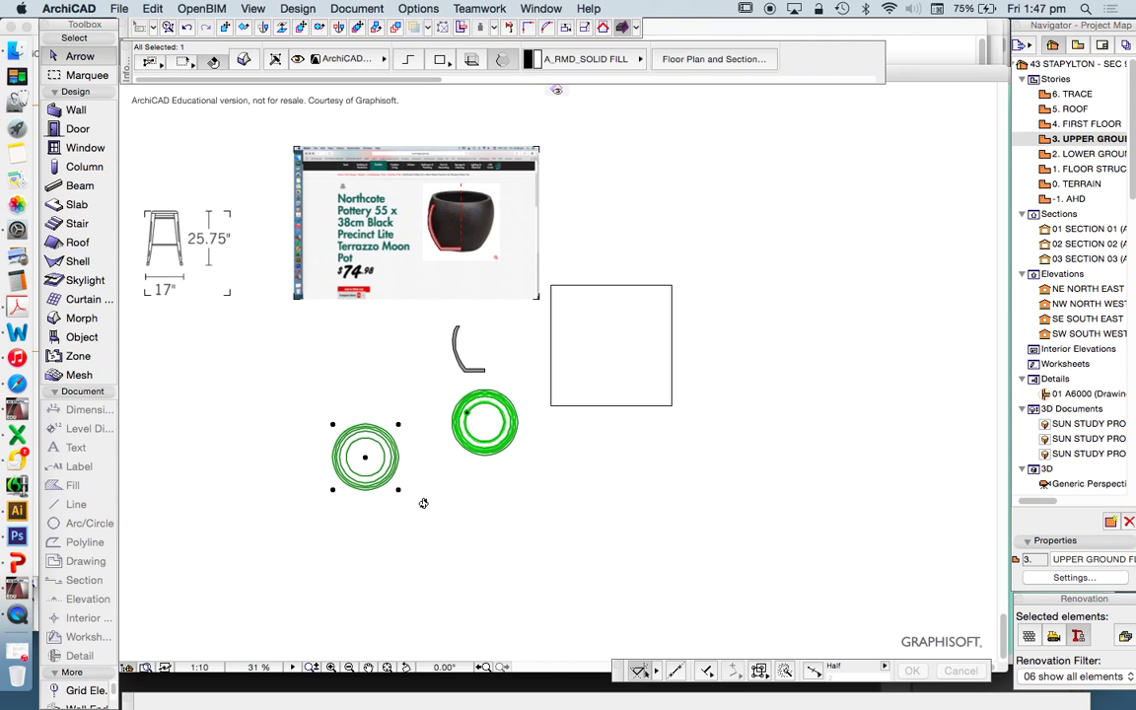
left_click_drag(414, 503, 319, 418)
scroll(404, 390, "down", 3)
scroll(403, 389, "down", 3)
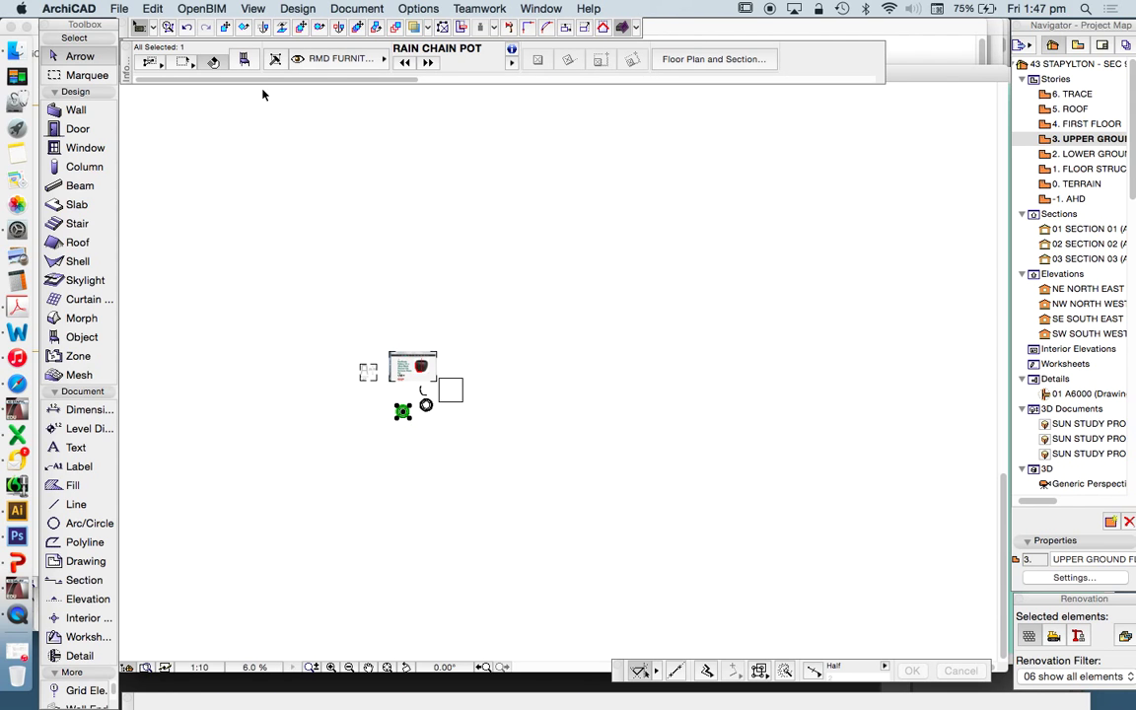
key("super+d")
left_click(404, 410)
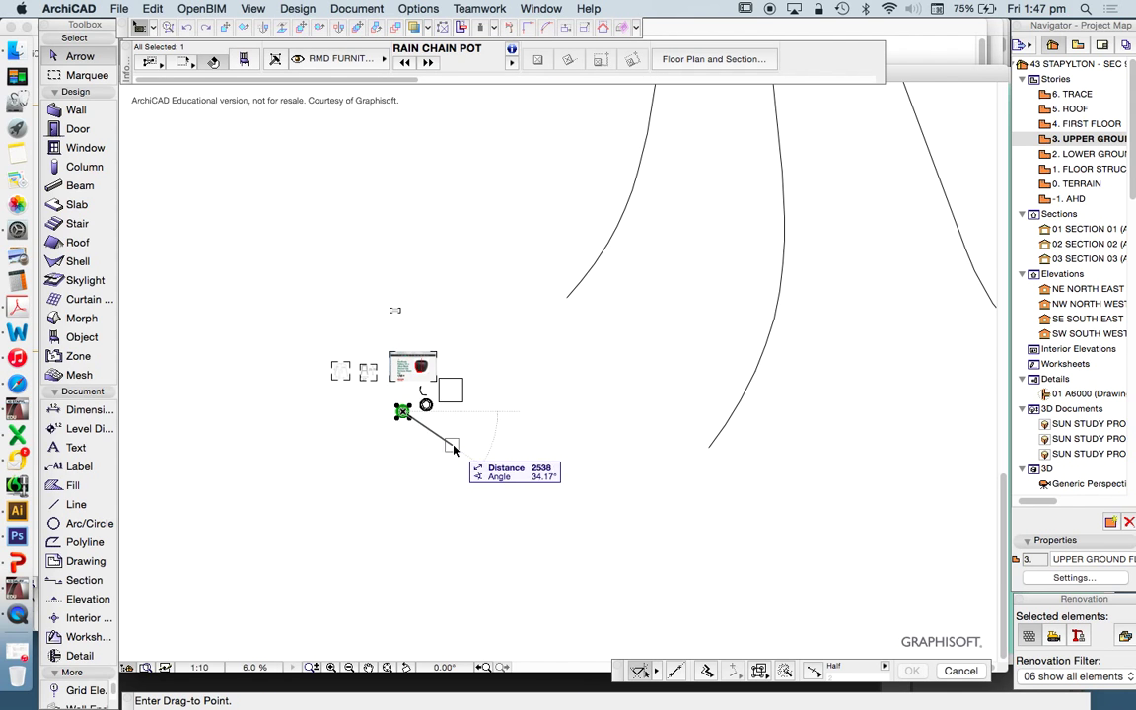
scroll(367, 383, "down", 5)
scroll(513, 363, "up", 3)
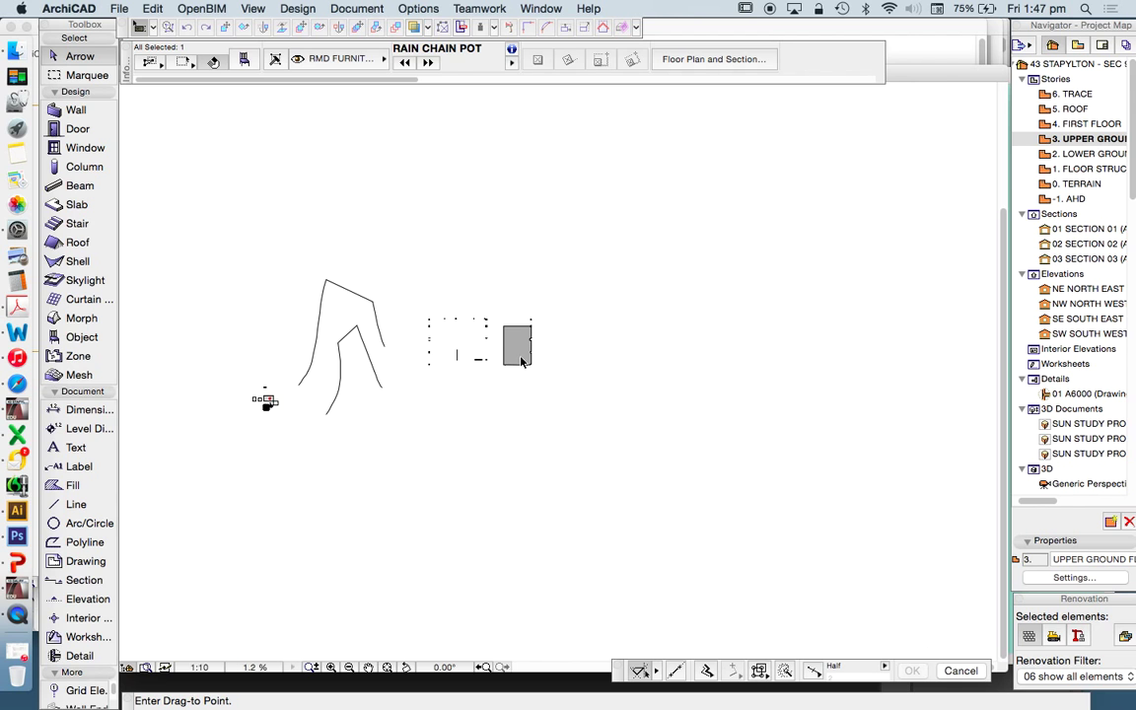
scroll(462, 342, "up", 6)
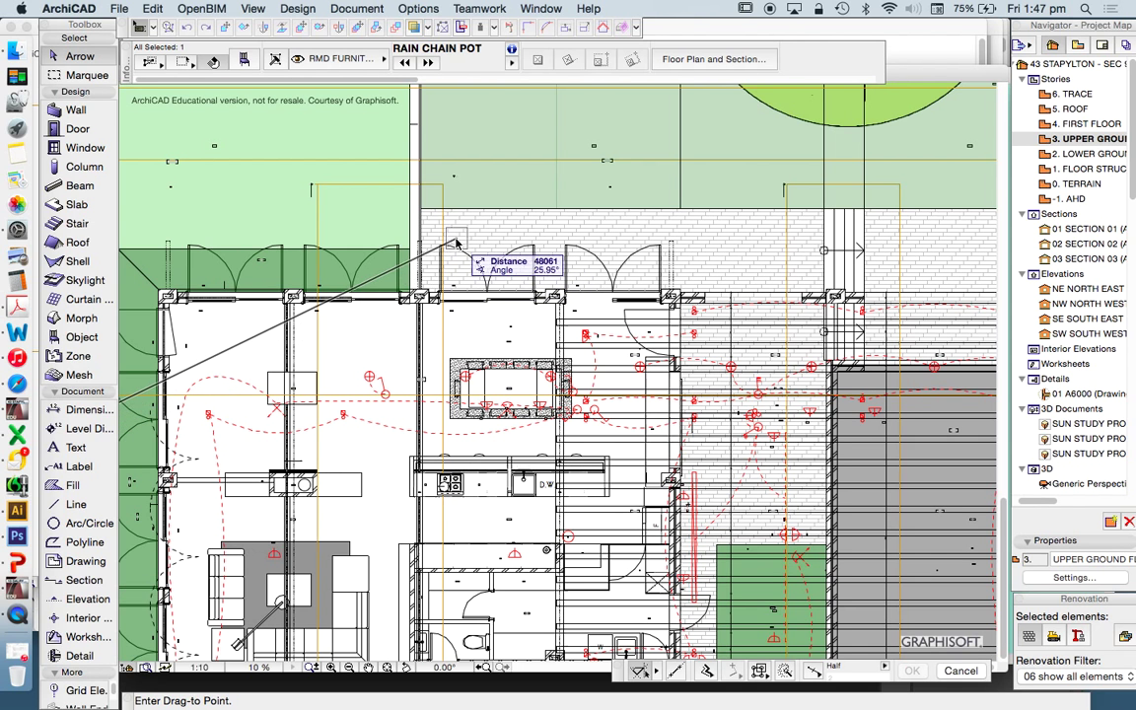
left_click(422, 212)
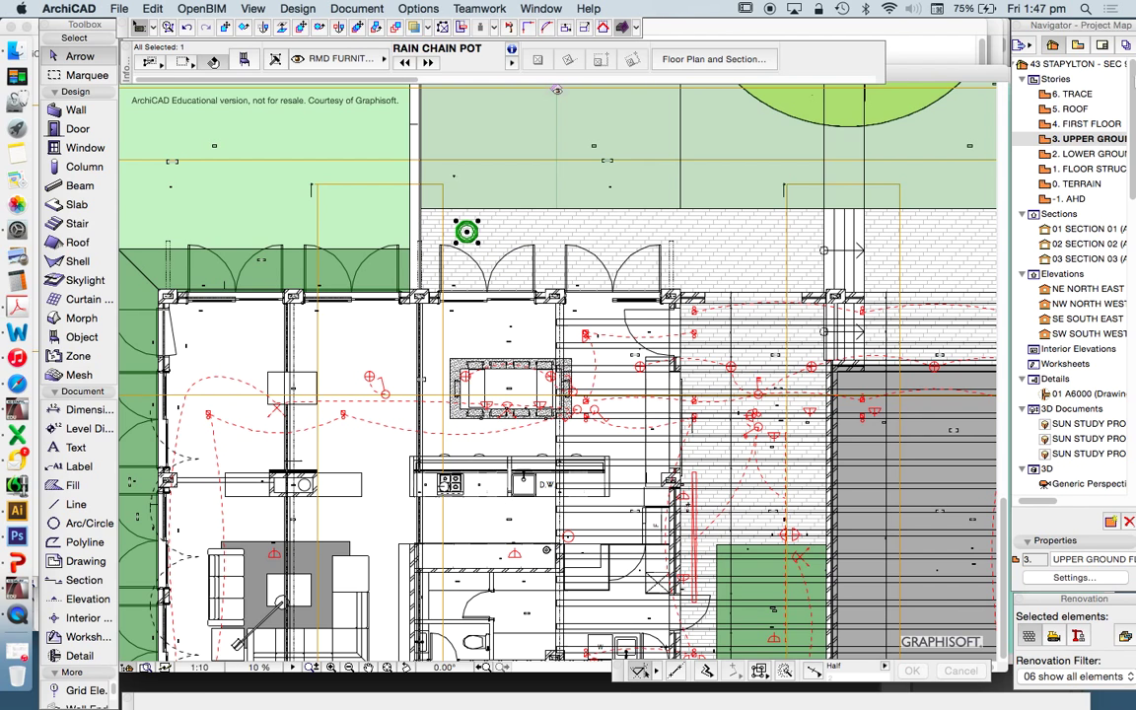
key("Escape")
- Assign the pot on the terrace paving to the RMD FIXTURES & JOINERY layer and deselect it
left_click(1077, 44)
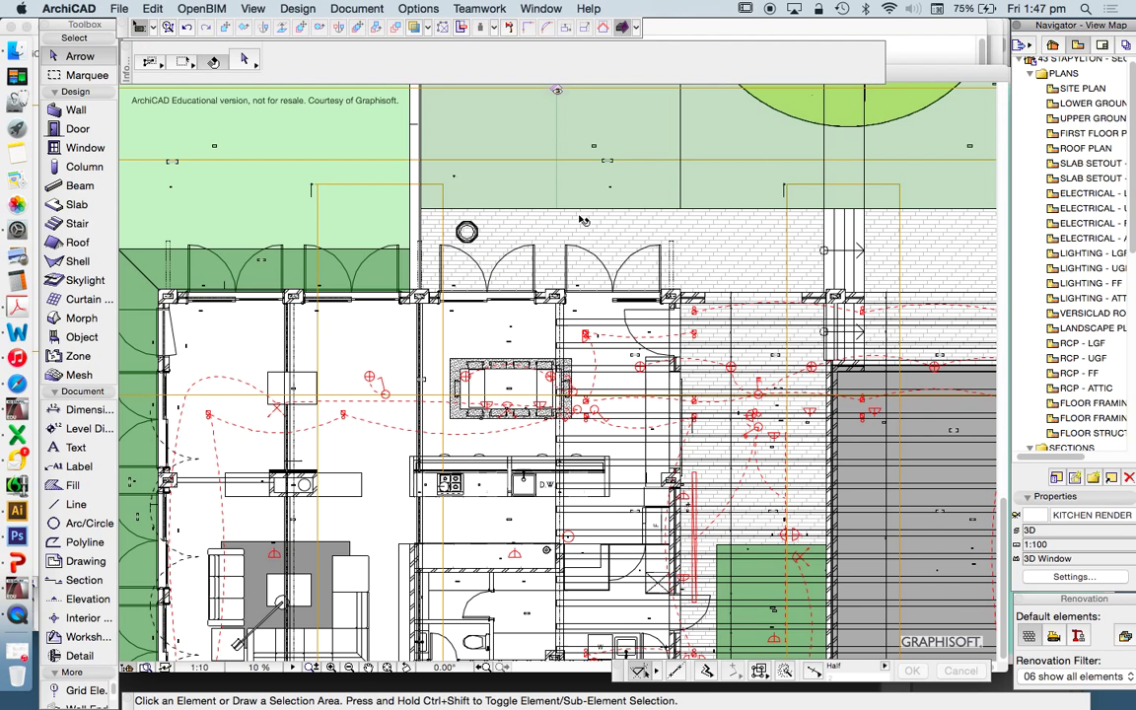
left_click(422, 207)
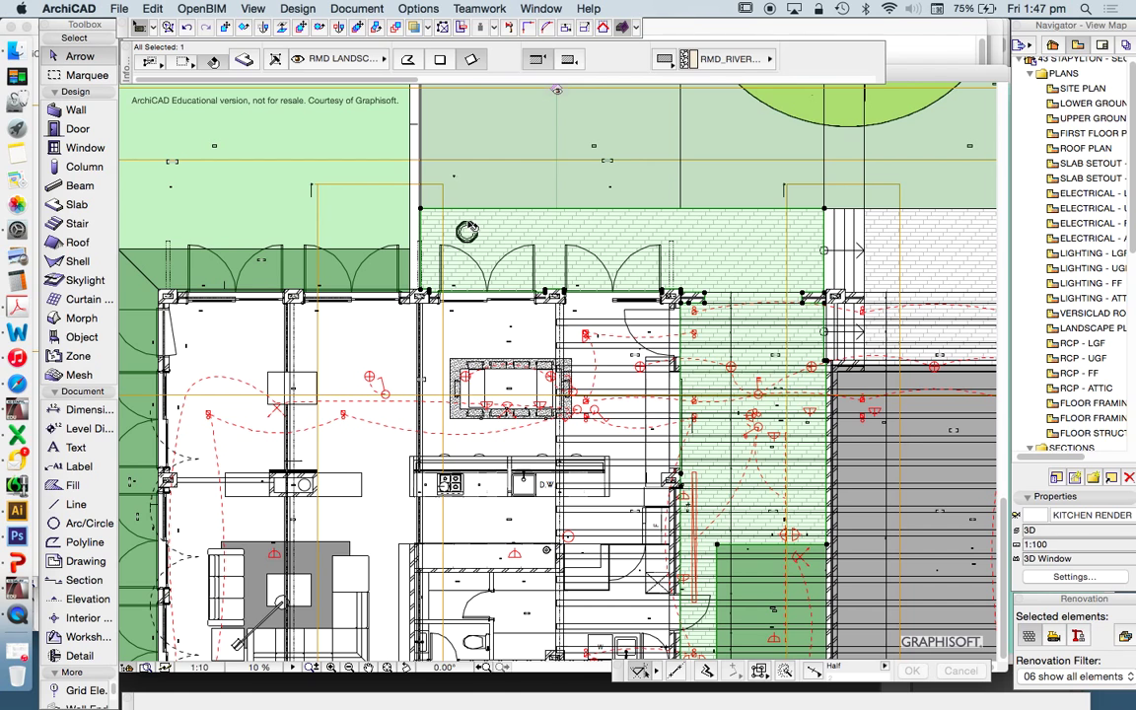
left_click(467, 230)
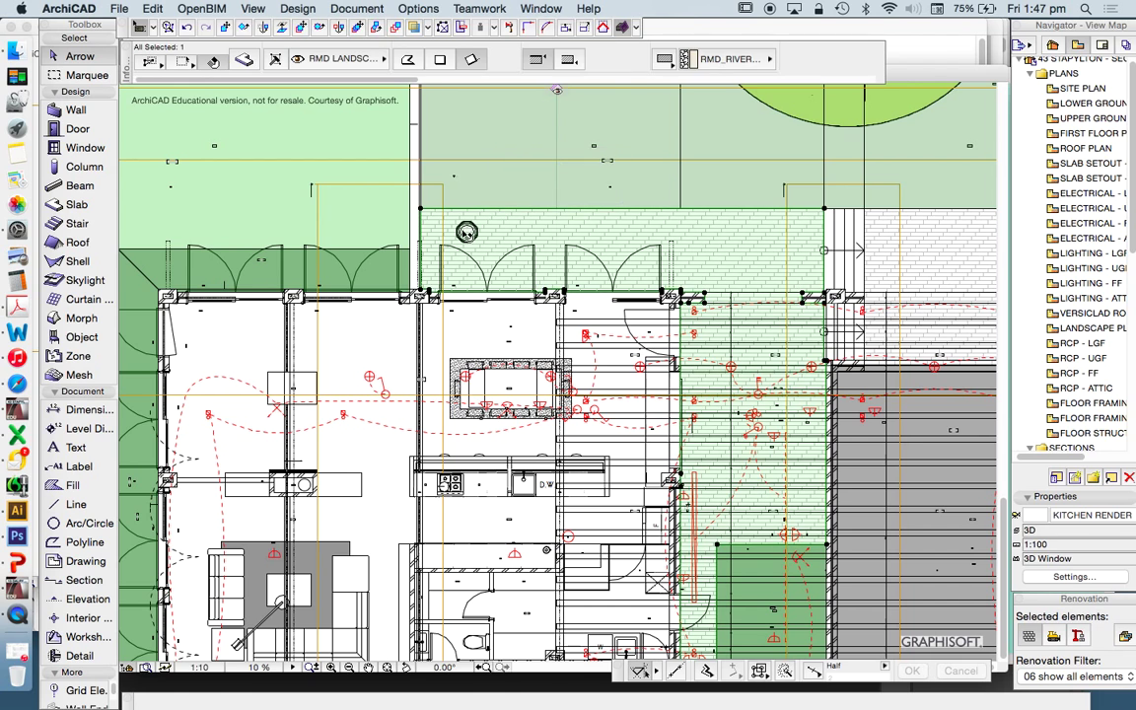
left_click(340, 59)
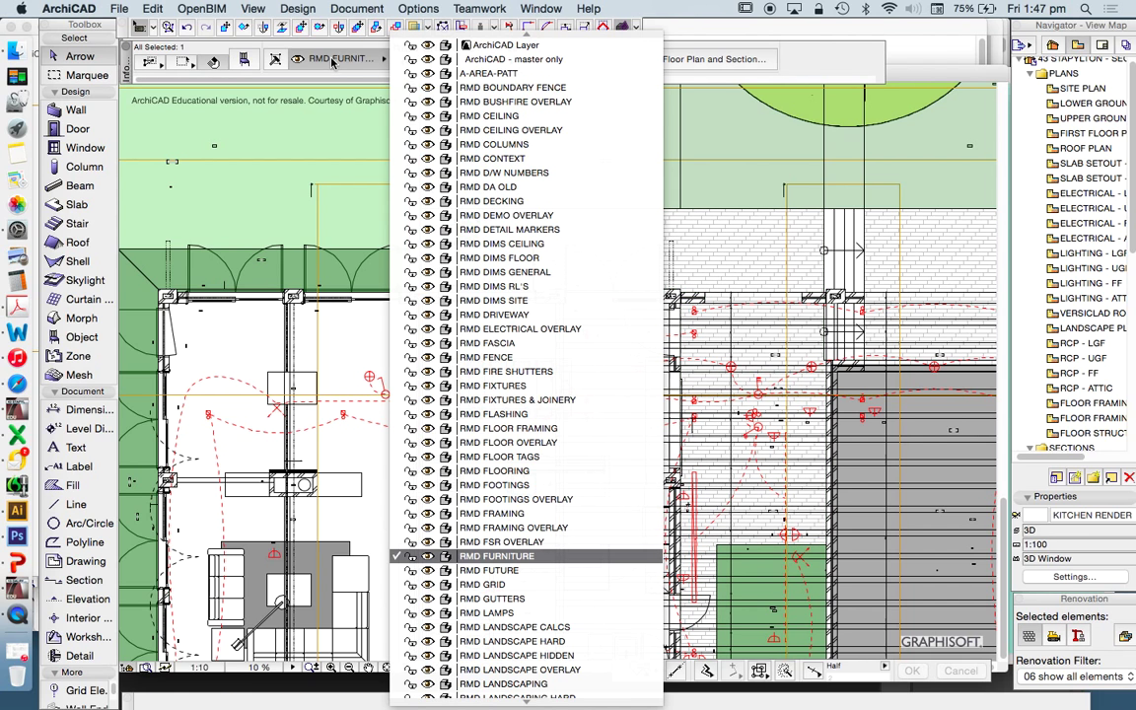
left_click(532, 399)
key("Escape")
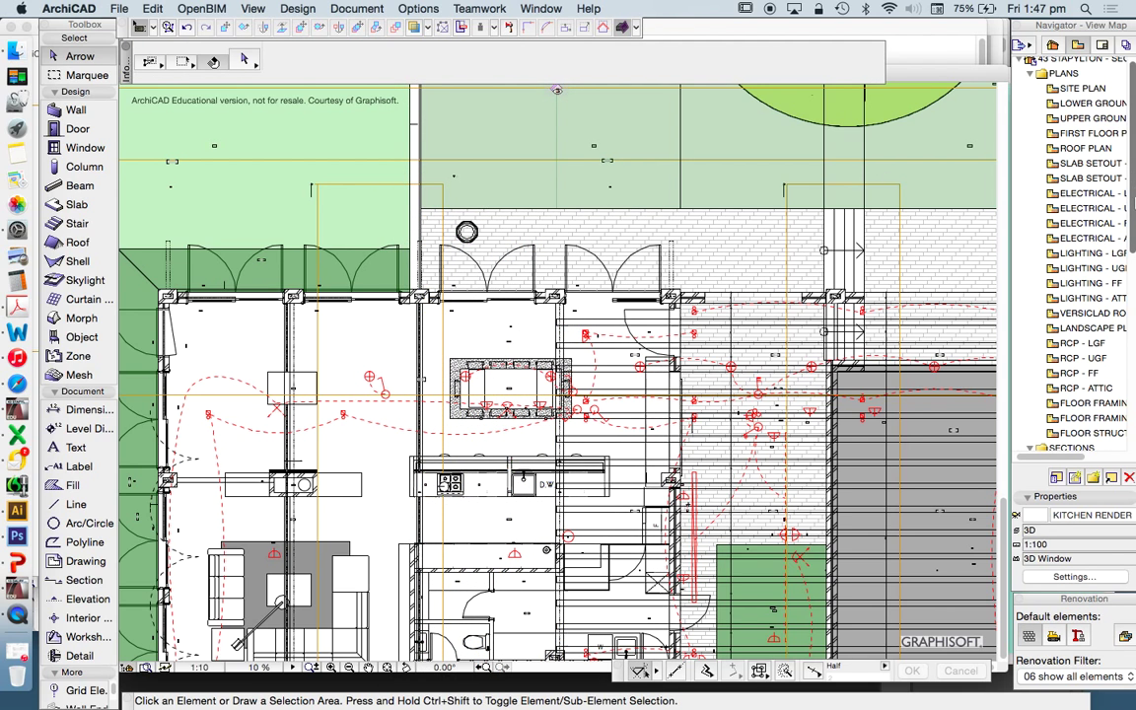
- Open the saved upper ground floor plan view and show the first floor story as its trace reference
double_click(1093, 118)
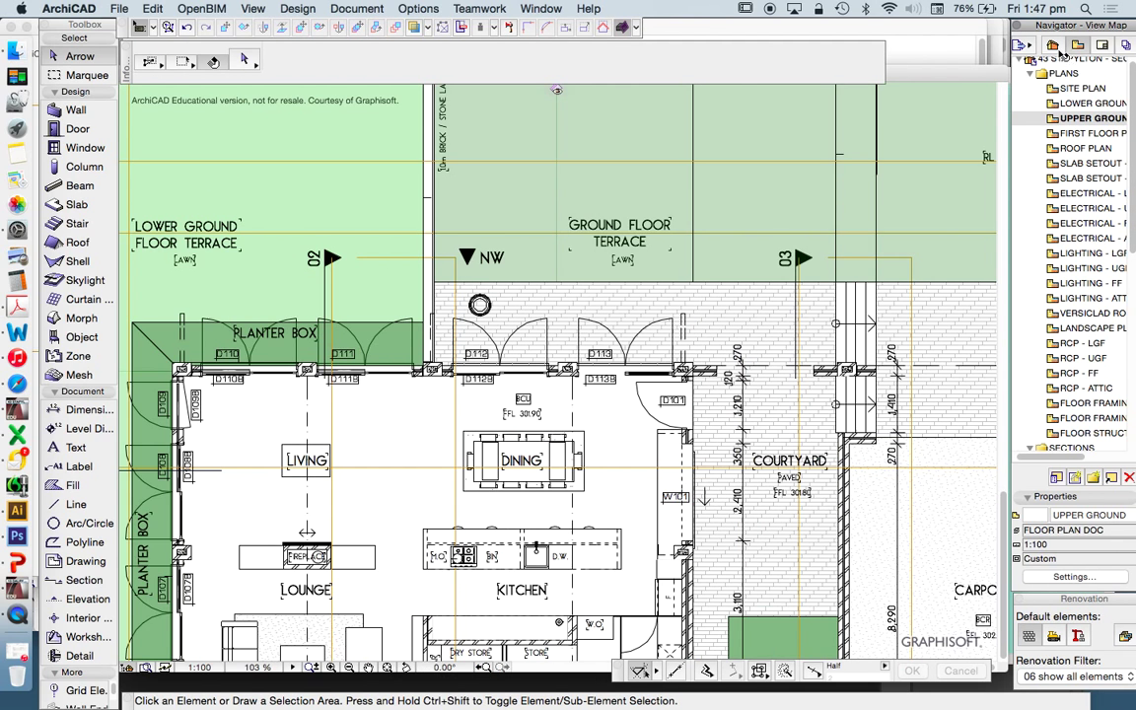
left_click(1053, 45)
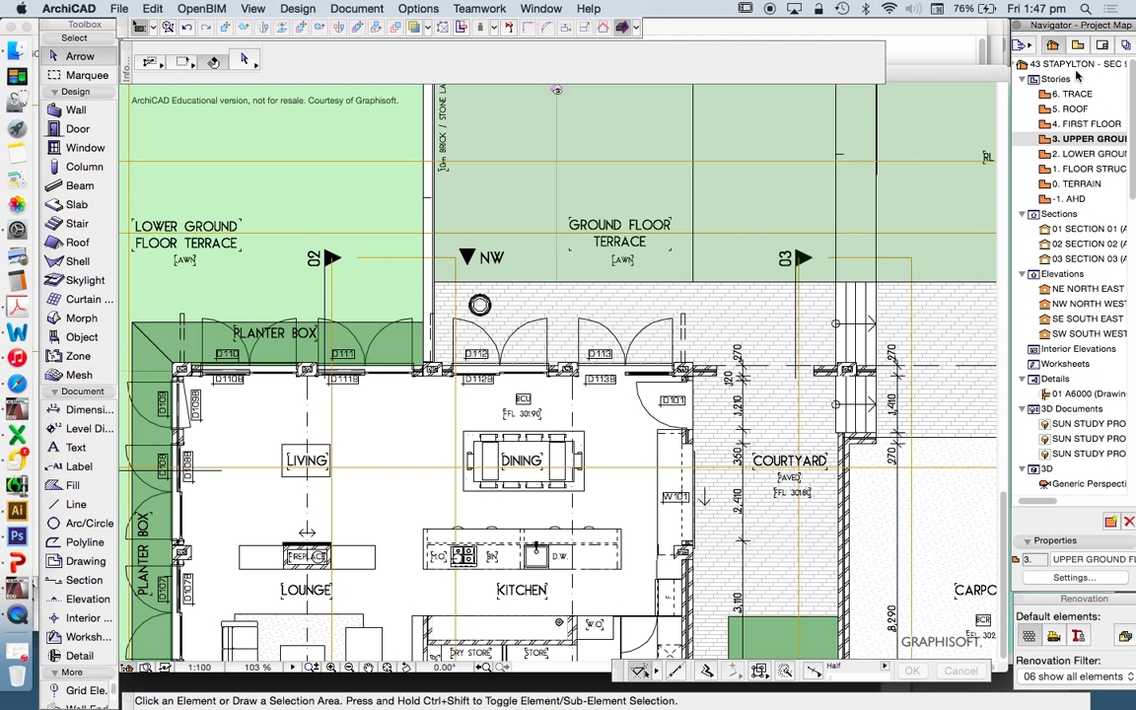
right_click(1078, 126)
key("Escape")
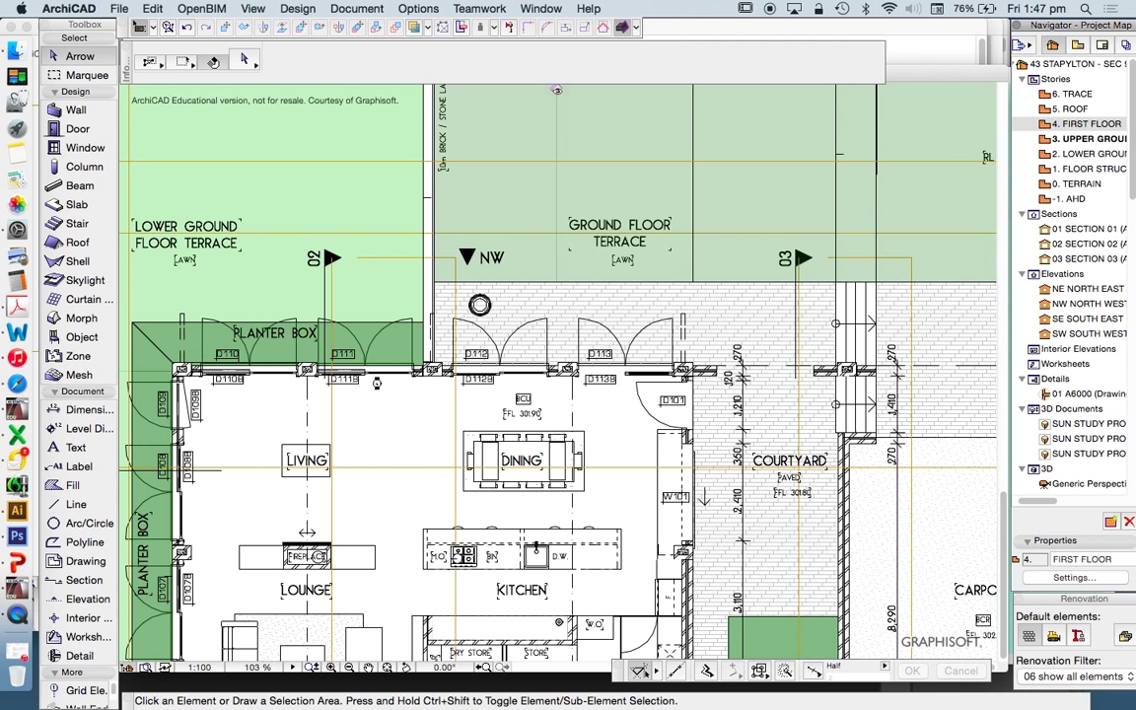
scroll(501, 318, "up", 5)
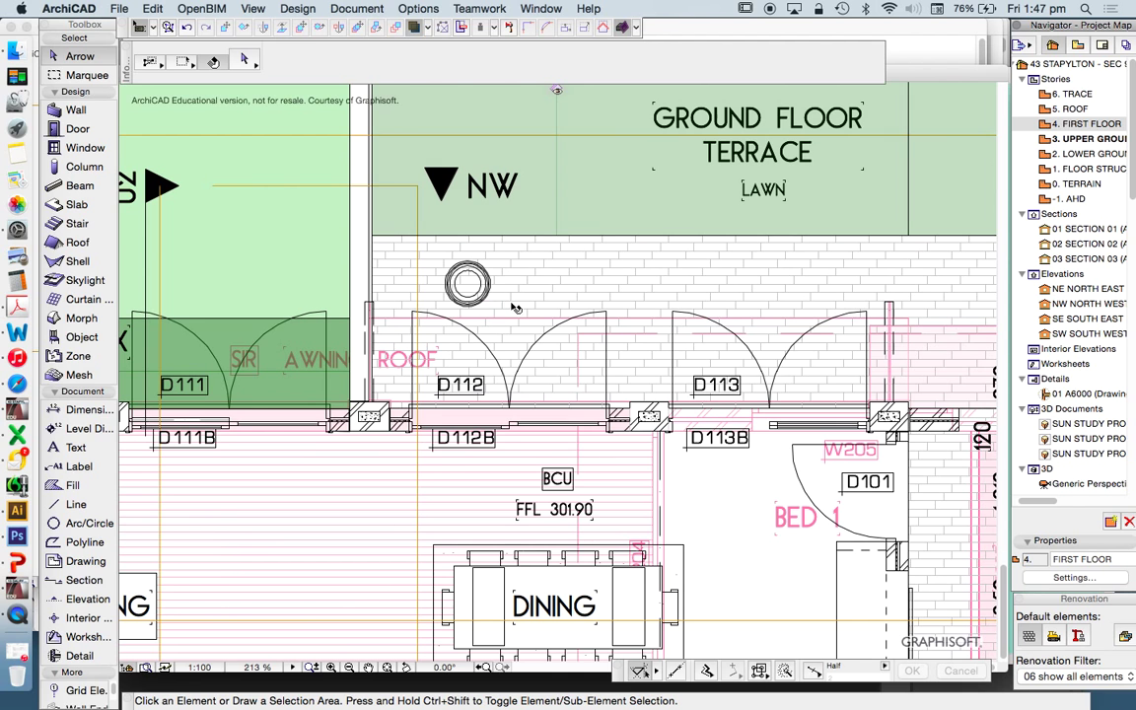
- Move the pot along the paving to the wall end between doors D113 and D101, centred on the wall
left_click(469, 286)
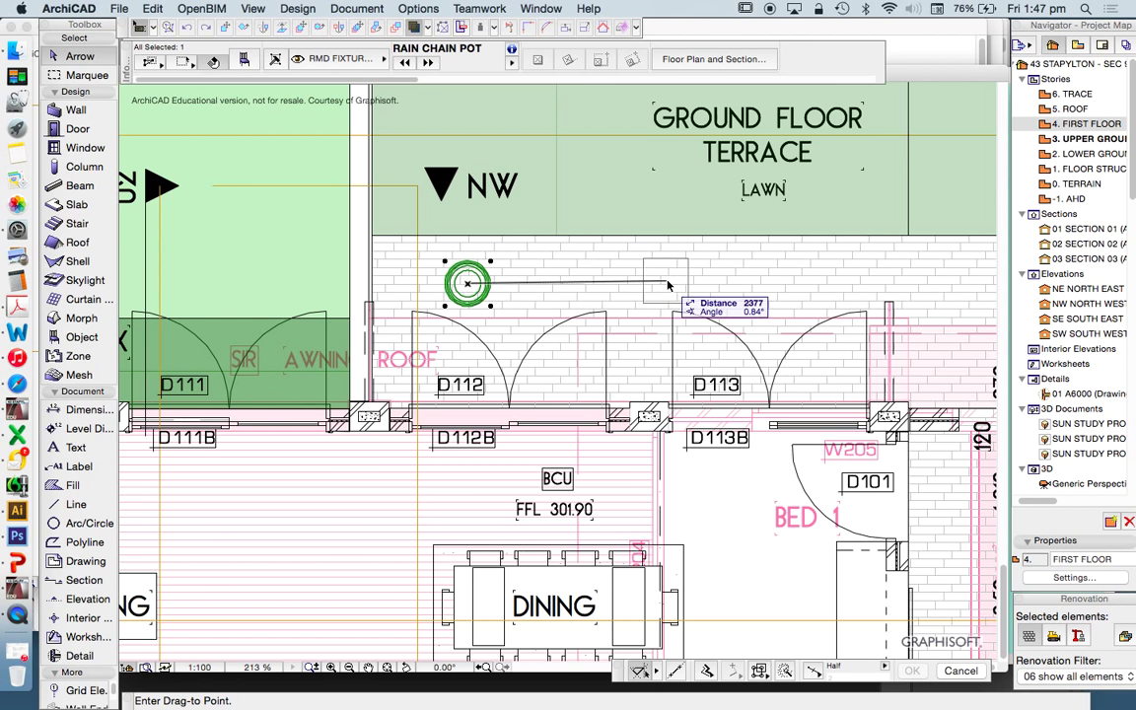
scroll(591, 296, "down", 3)
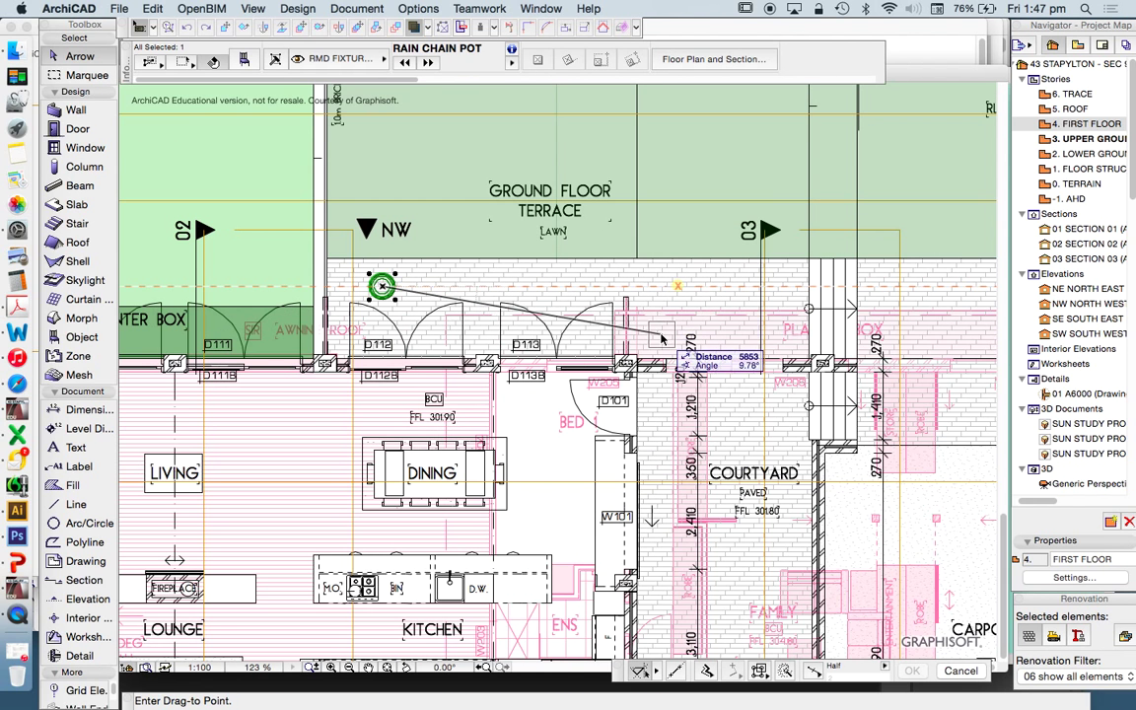
scroll(641, 335, "up", 5)
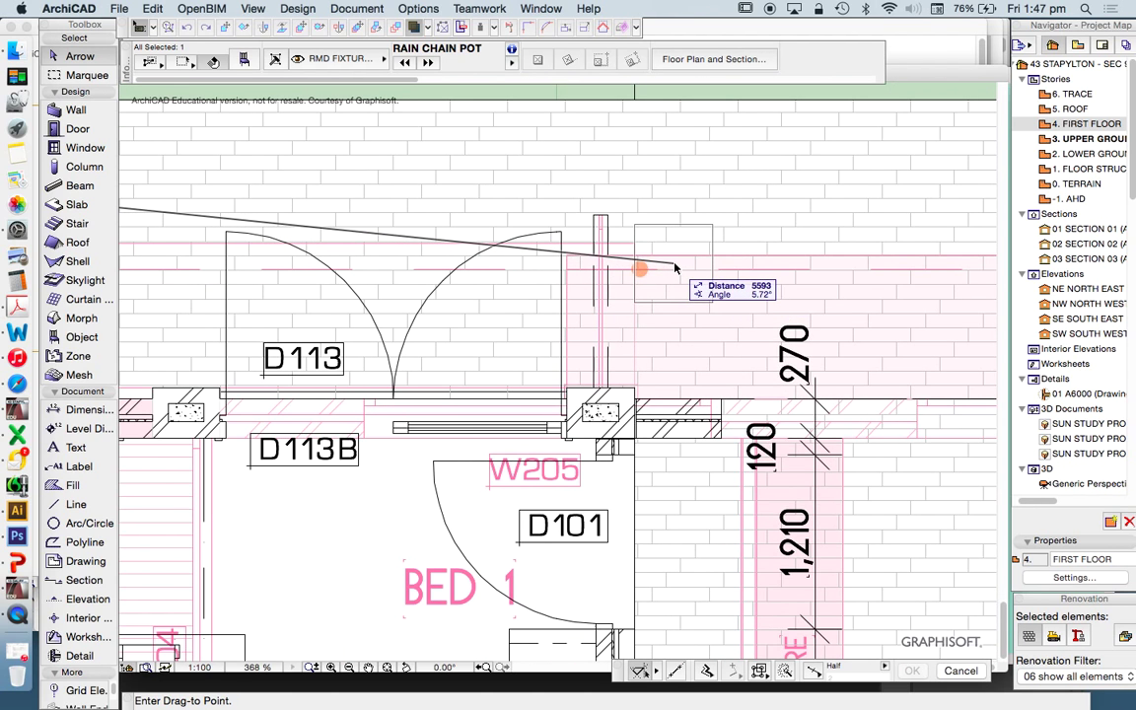
left_click(606, 270)
scroll(607, 266, "up", 3)
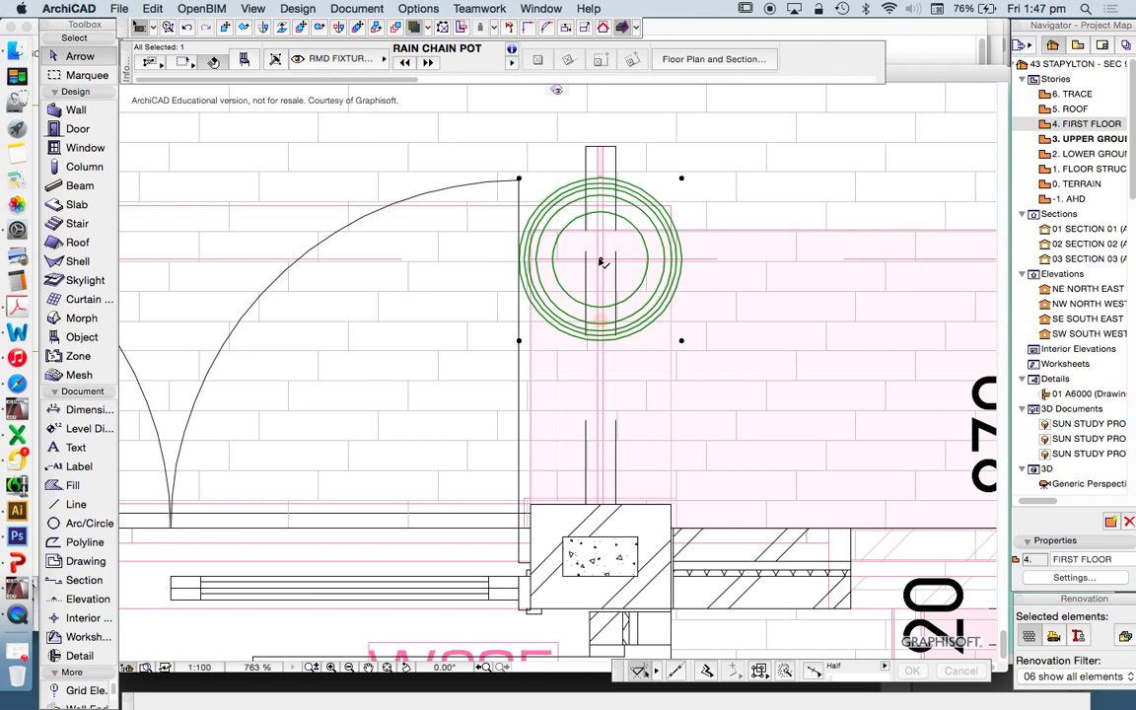
- Nudge the pot off the wall's centreline towards the traced roof corner beside the wall end and deselect it
left_click(600, 262)
left_click(640, 238)
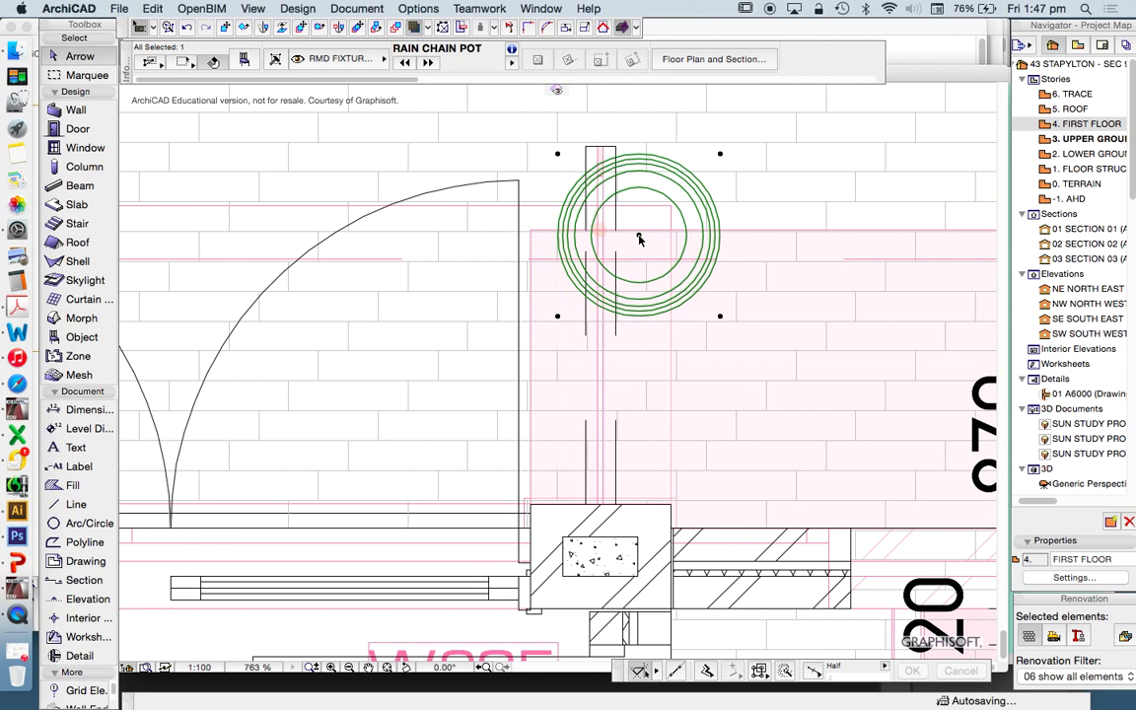
left_click(639, 238)
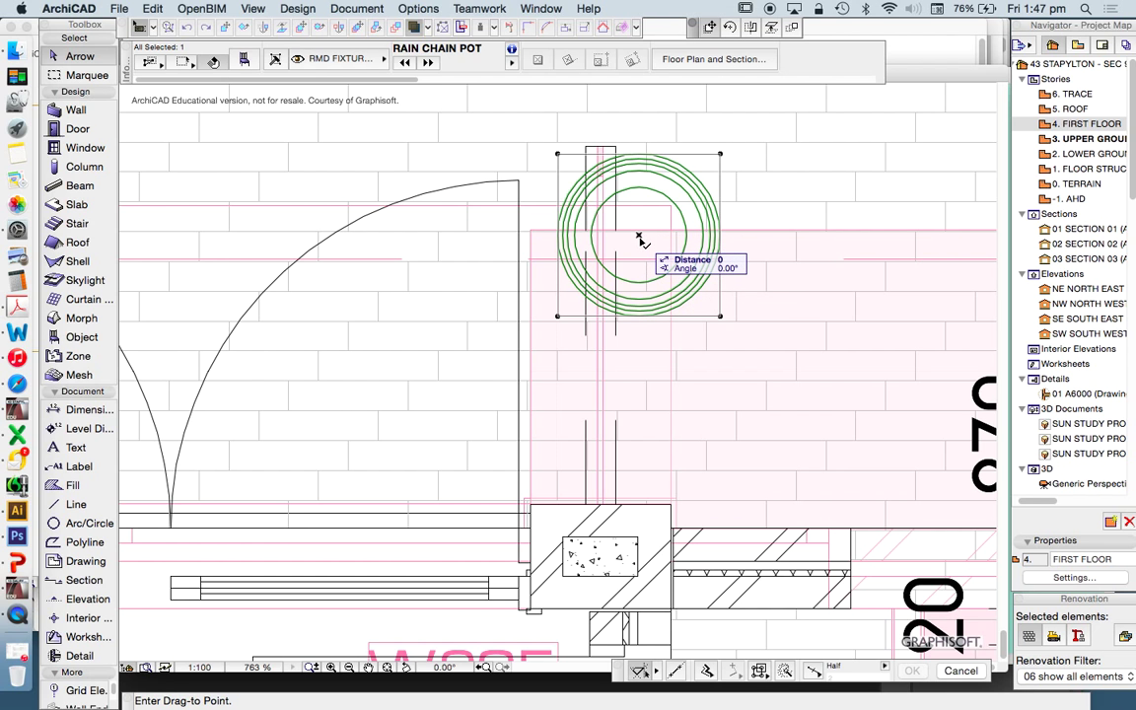
left_click(643, 224)
key("Escape")
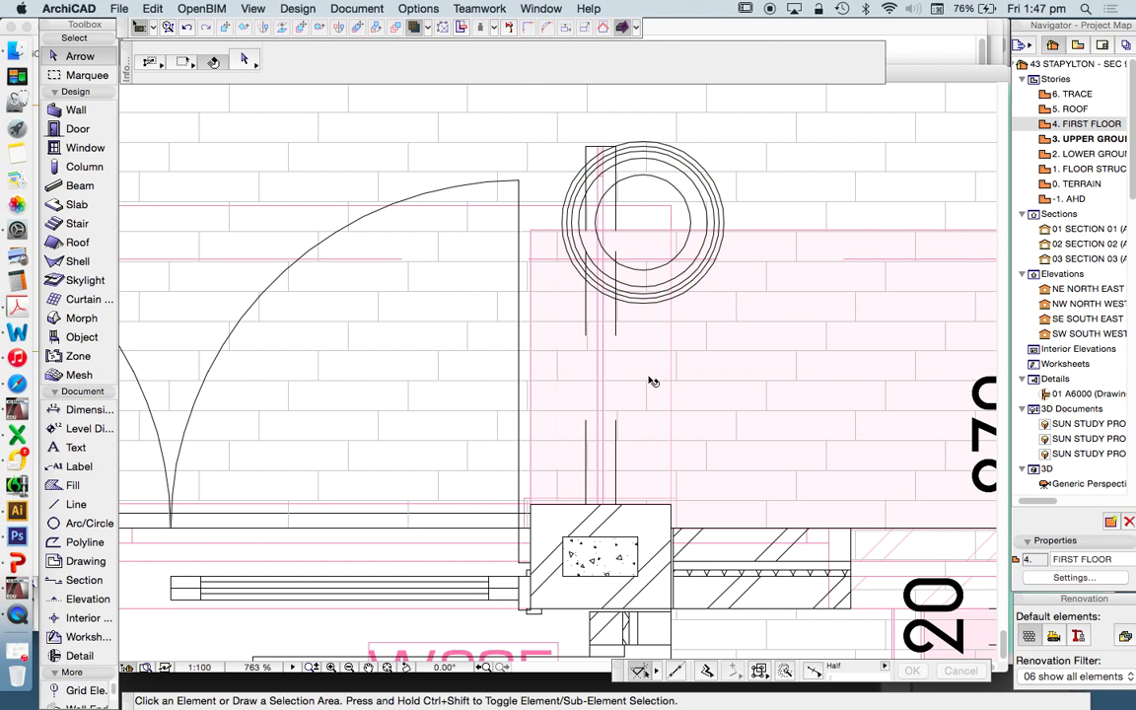
scroll(643, 225, "down", 10)
scroll(434, 473, "up", 8)
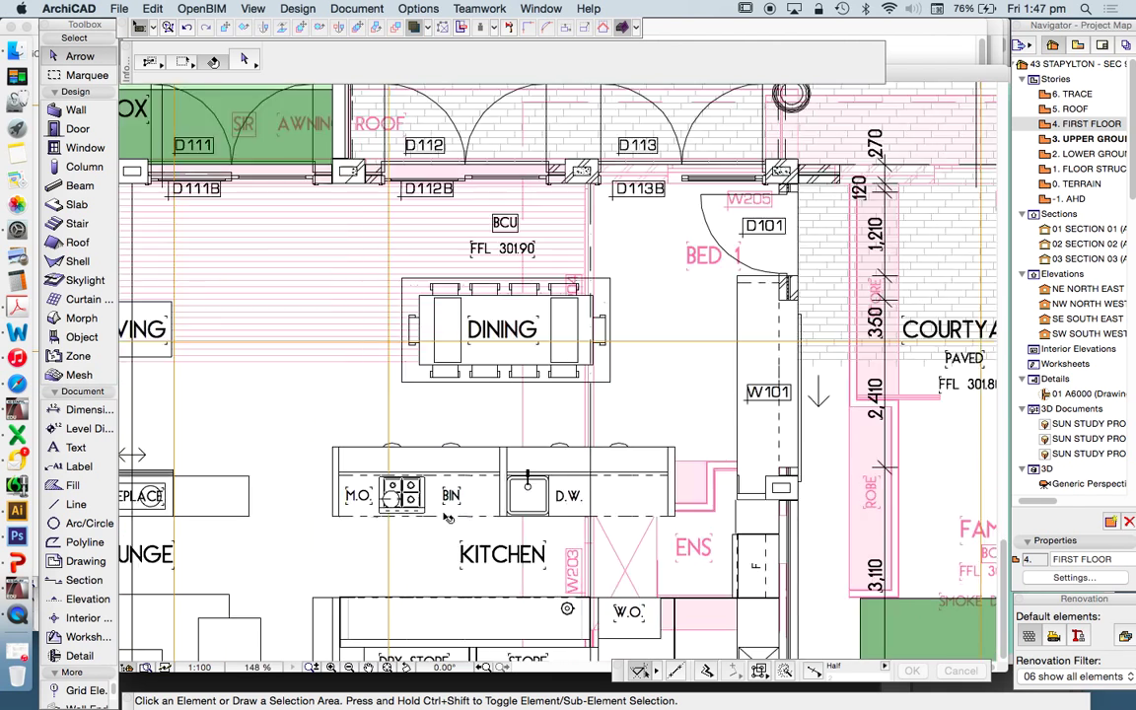
scroll(394, 345, "down", 4)
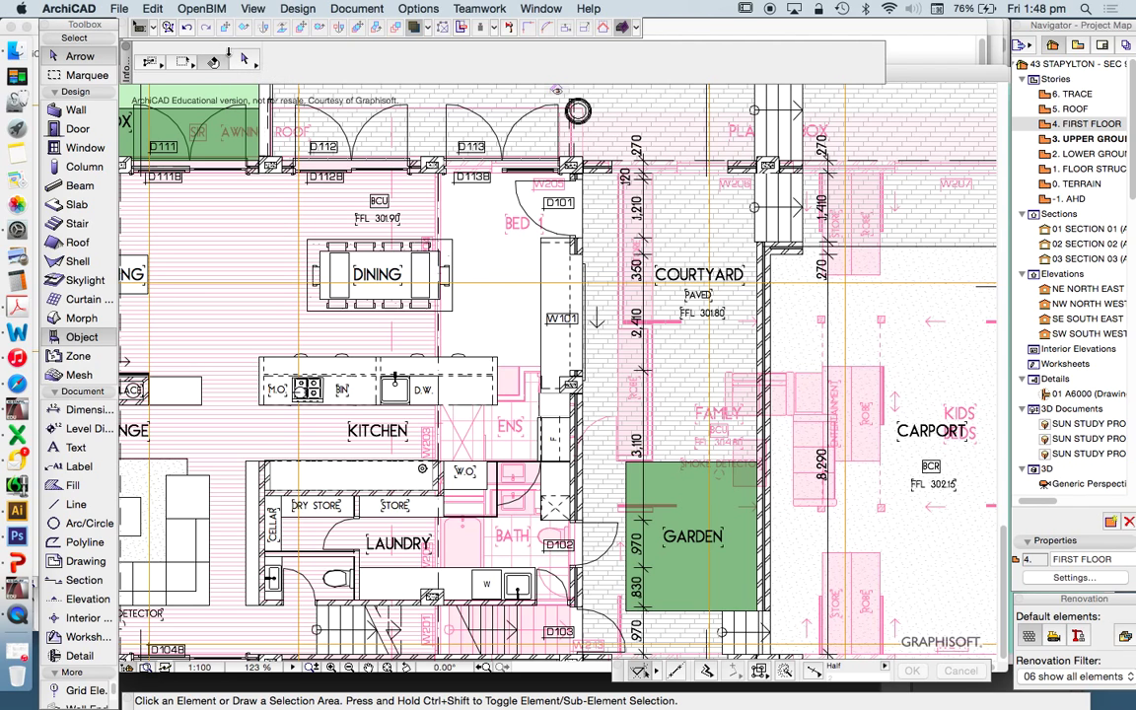
left_click(82, 338)
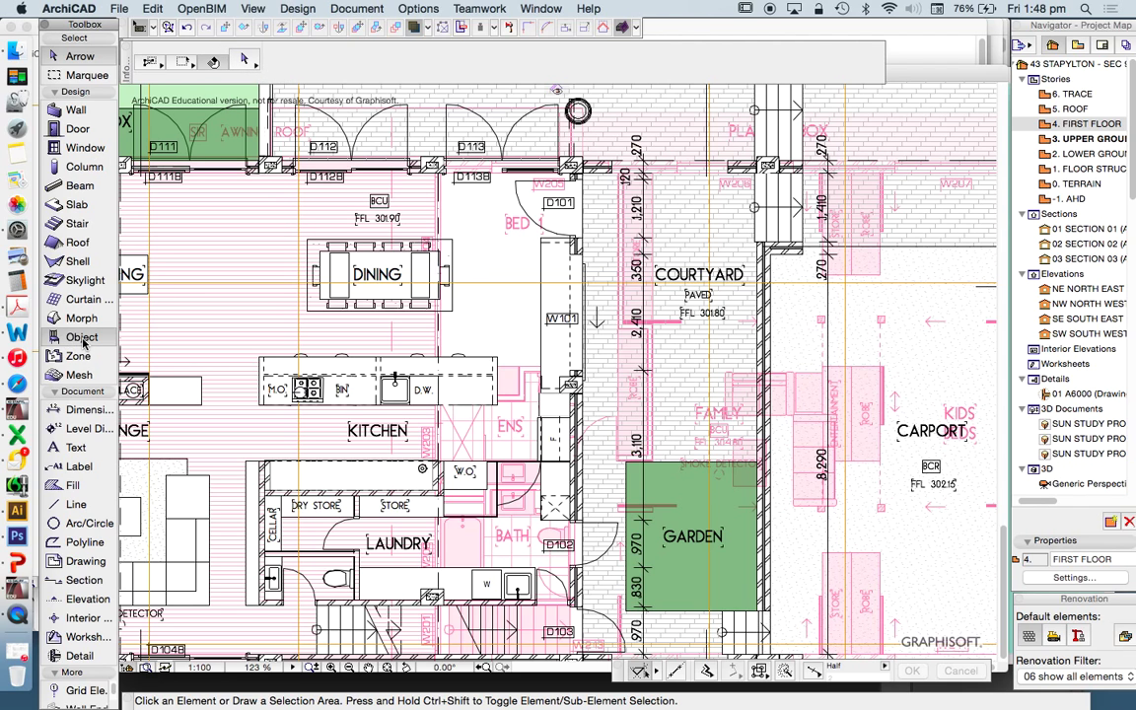
scroll(316, 234, "down", 5)
scroll(503, 562, "up", 8)
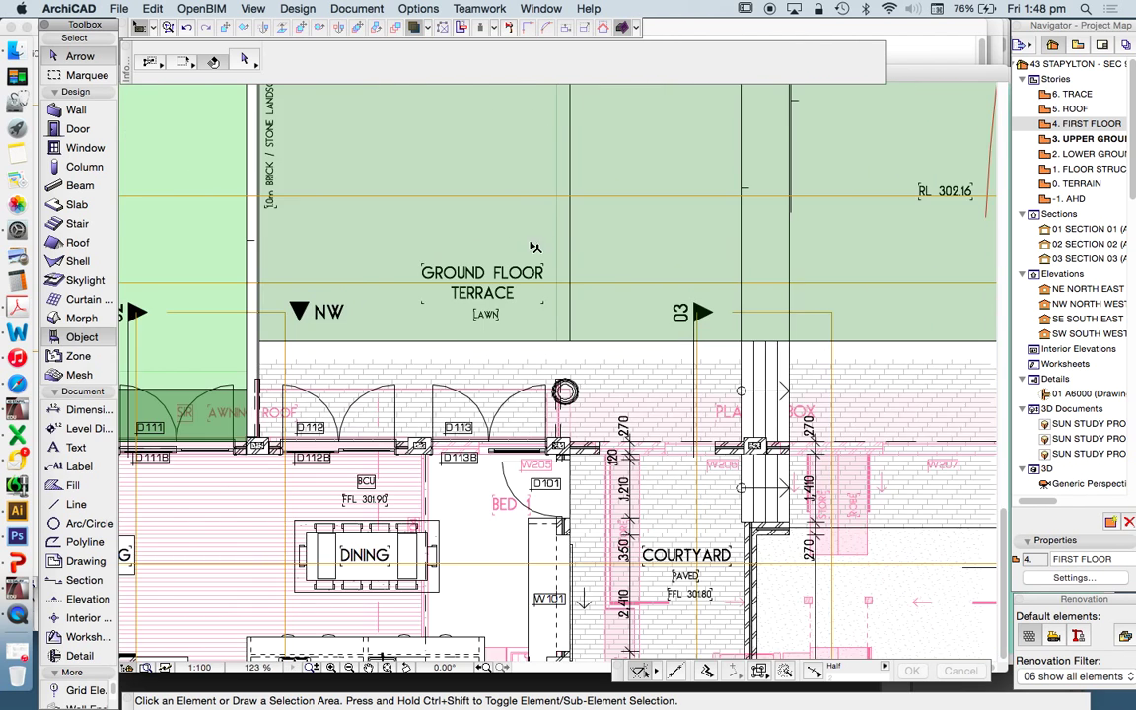
left_click(87, 129)
key("Escape")
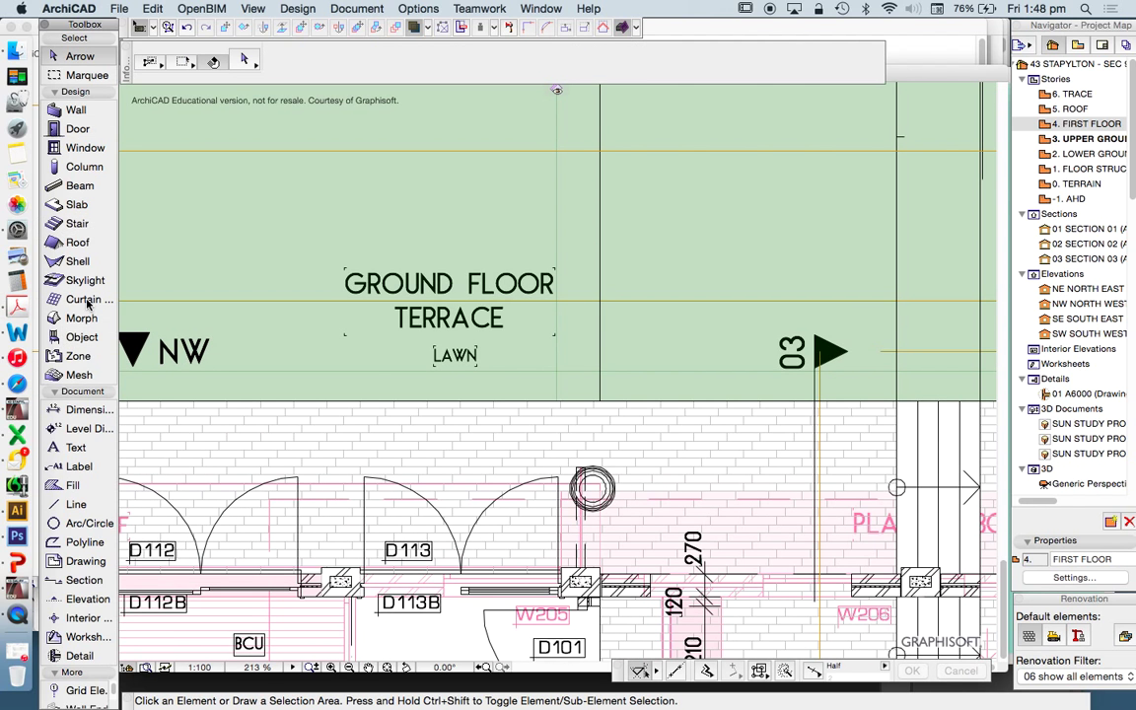
- Search the Object tool's library for CHAIN and choose the Chain part as the default object
left_click(82, 338)
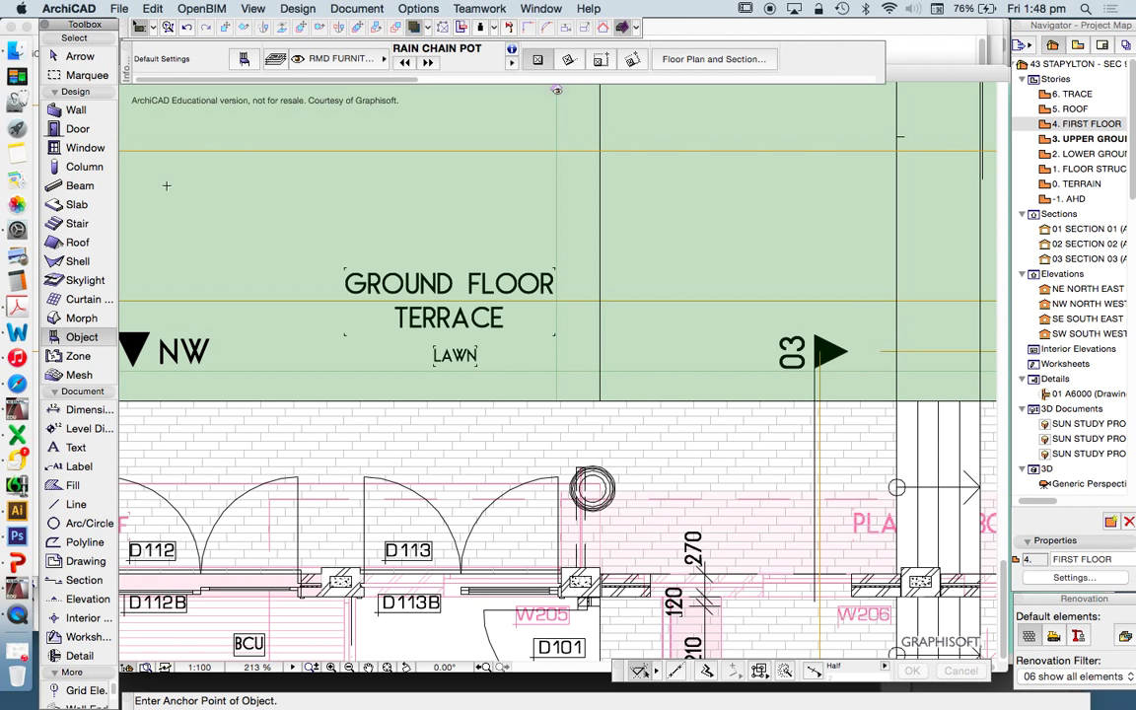
left_click(243, 58)
left_click(371, 61)
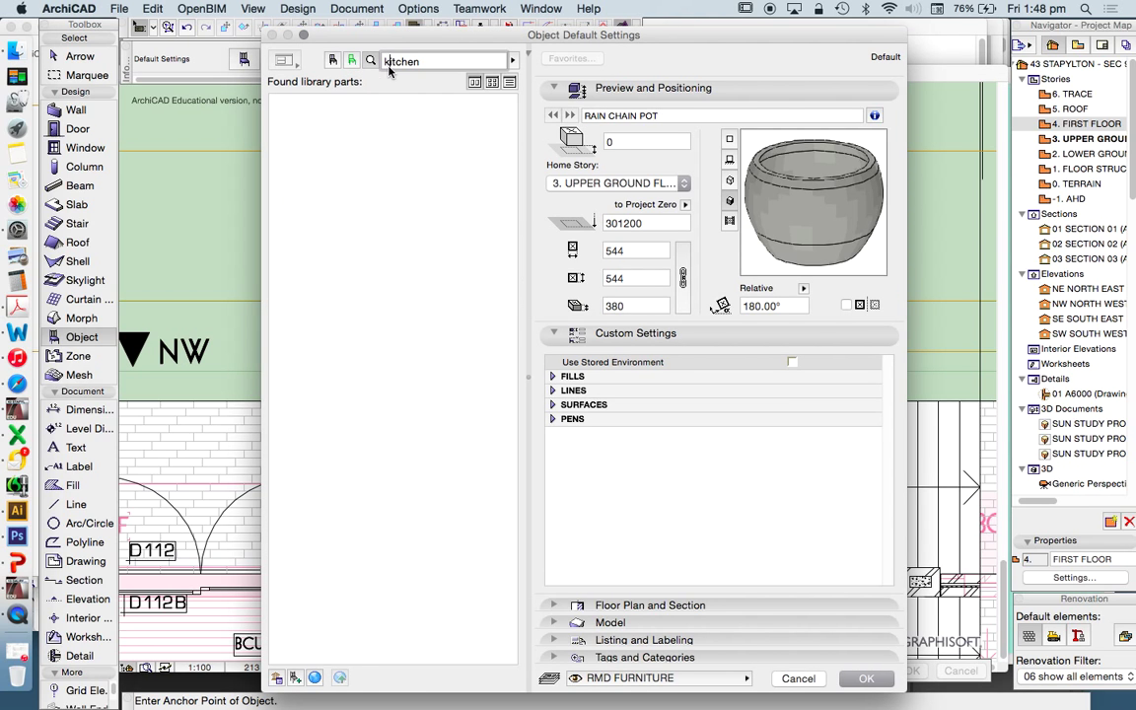
double_click(418, 62)
type("c")
key("Return")
left_click(302, 124)
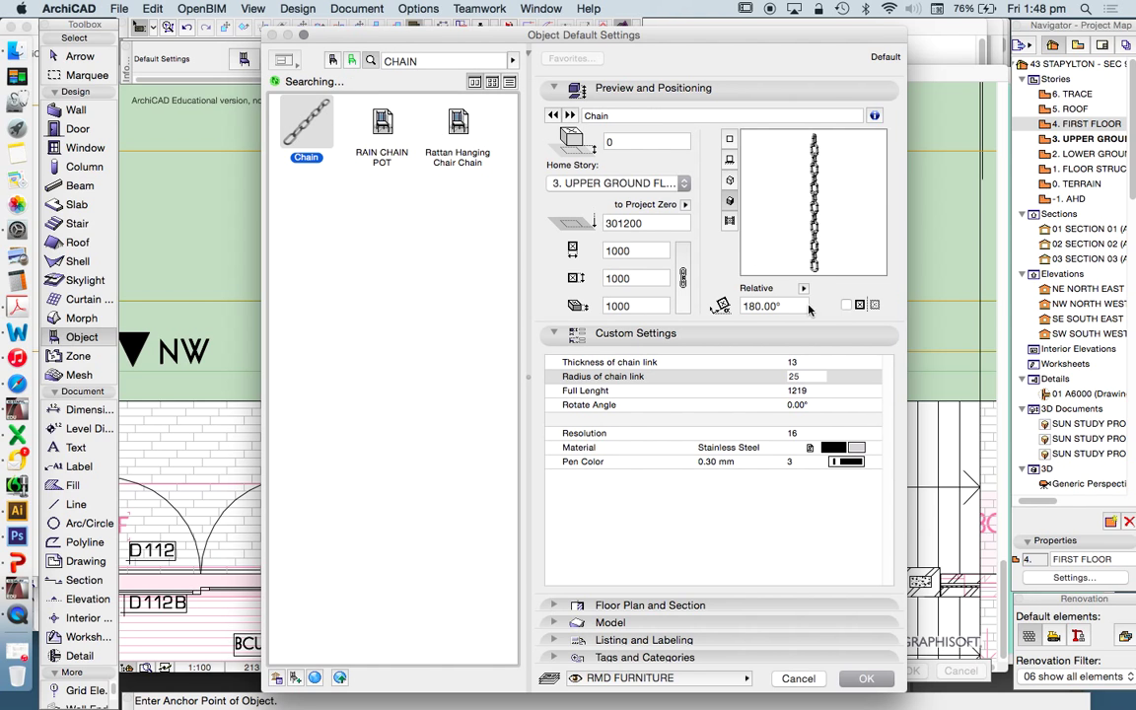
- Set the chain's material to RMD CHROME and accept the object default settings
left_click(836, 447)
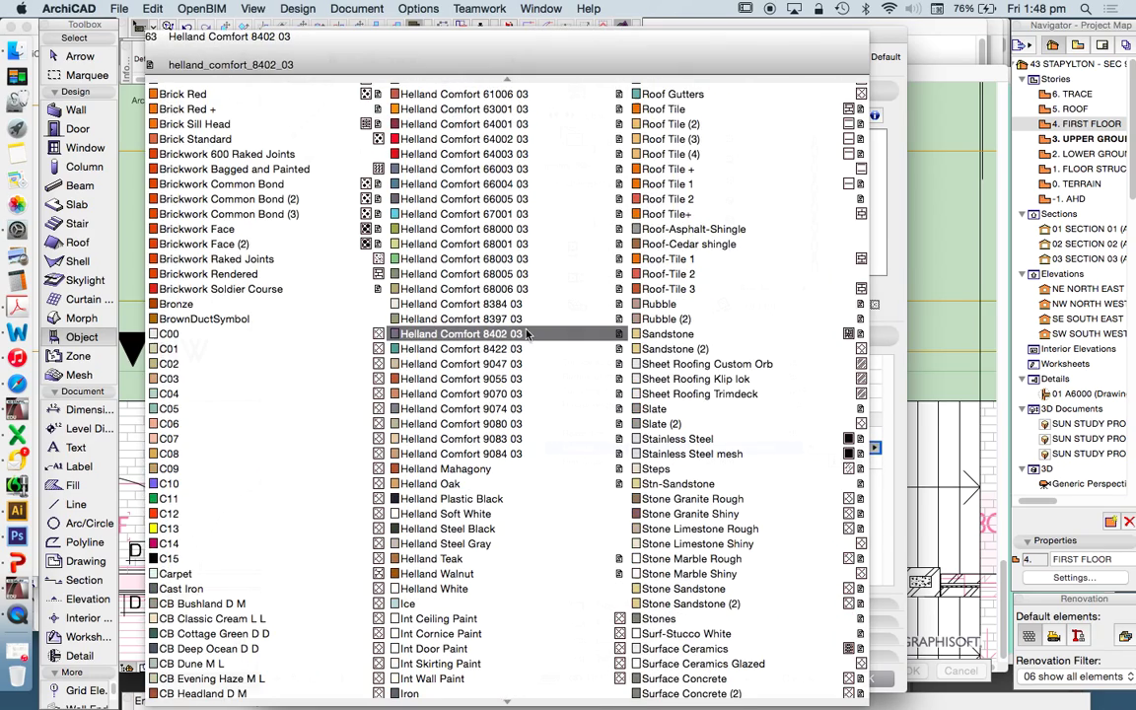
scroll(518, 345, "down", 10)
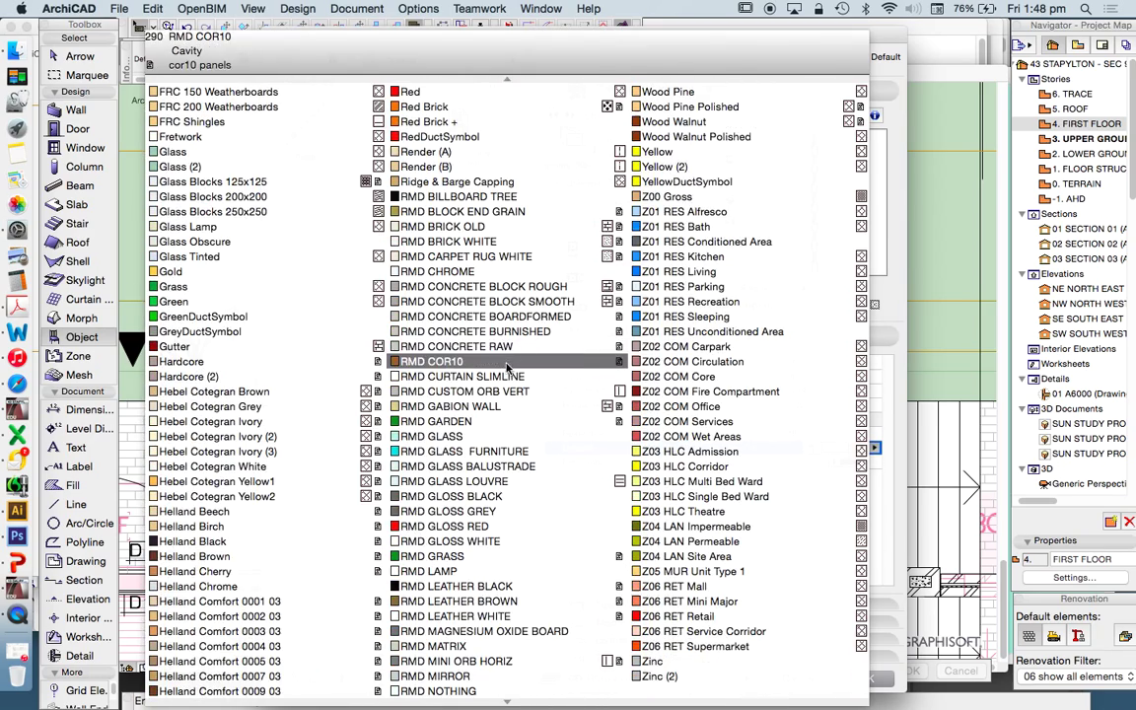
left_click(434, 271)
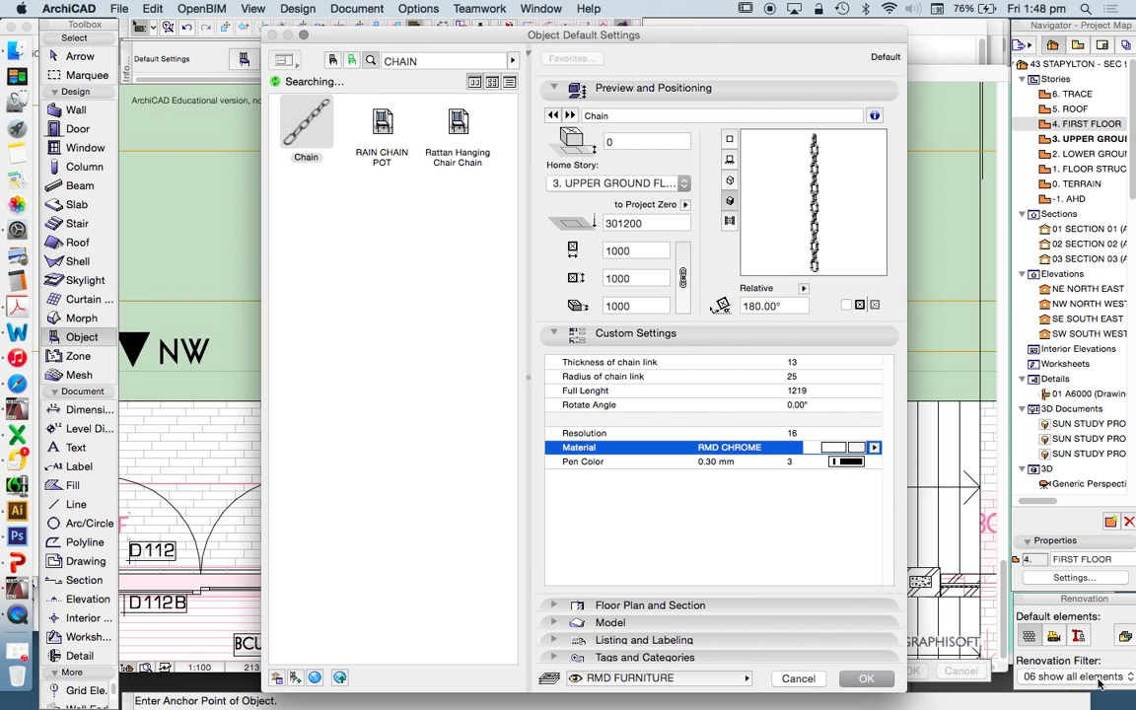
left_click(866, 678)
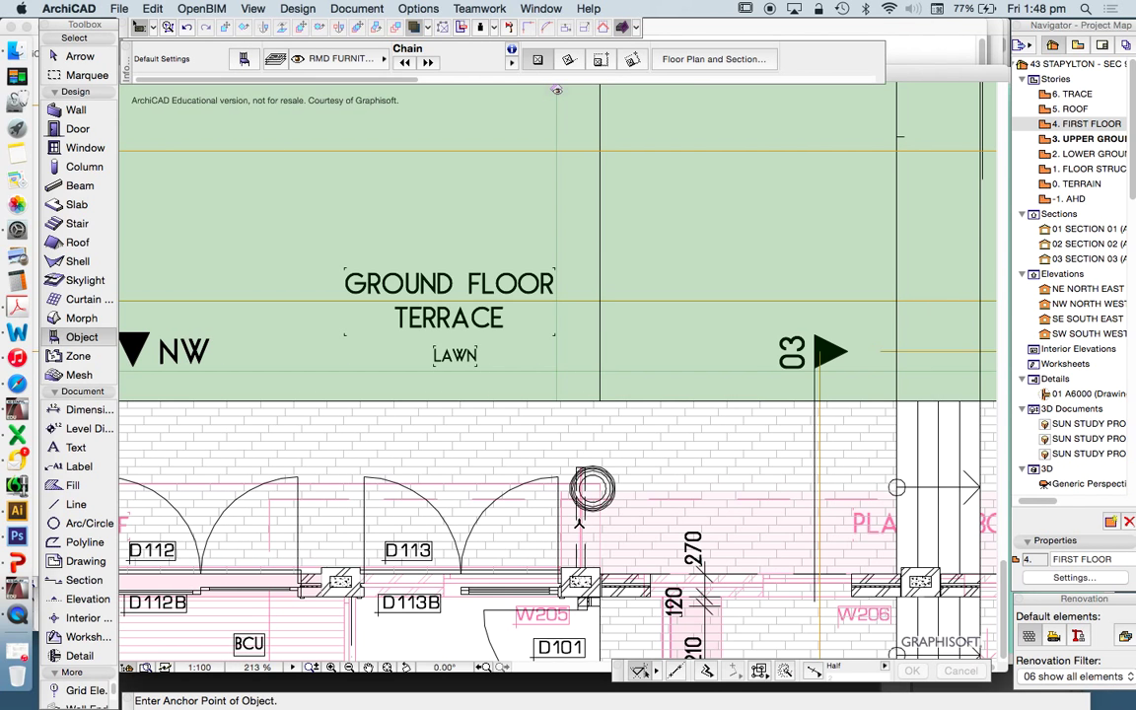
scroll(596, 510, "up", 3)
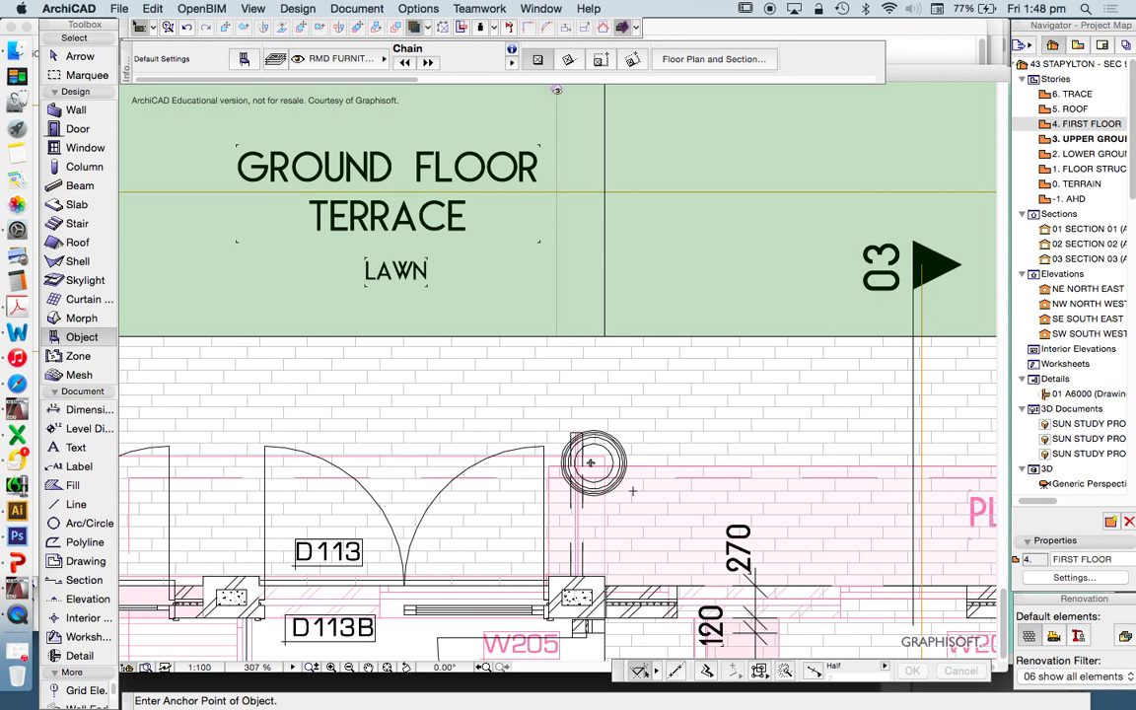
- Leave chain placement, open the model in the 3D perspective view and apply the 3D layer combination
key("Escape")
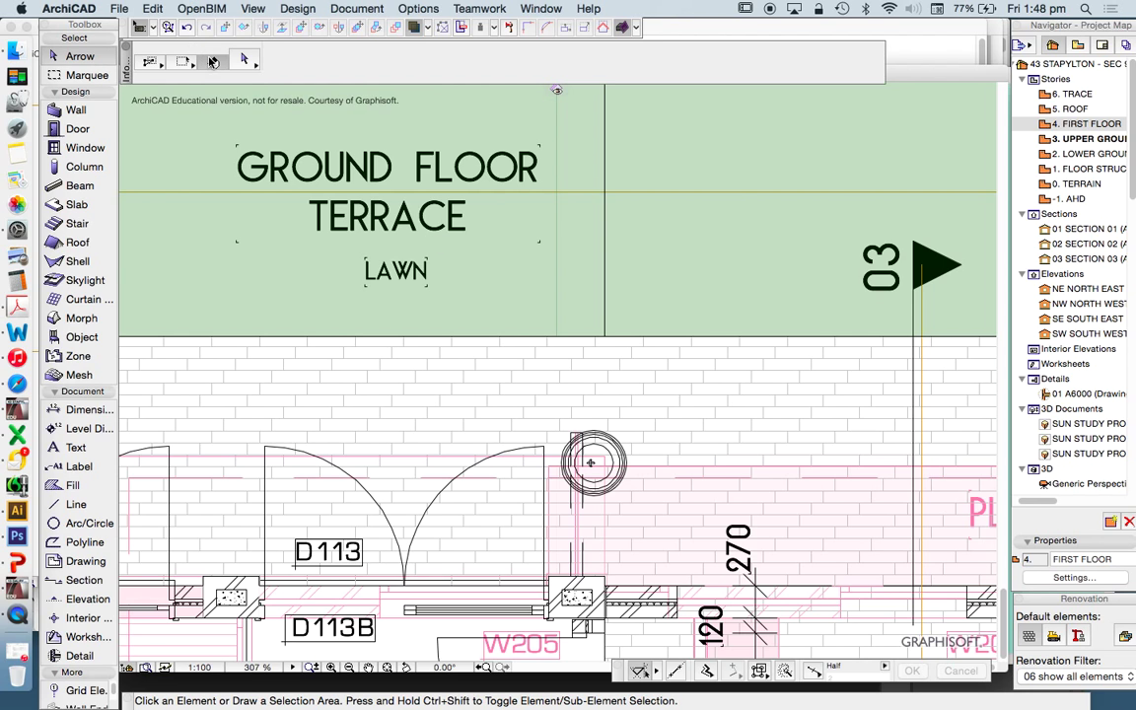
right_click(480, 129)
left_click(582, 370)
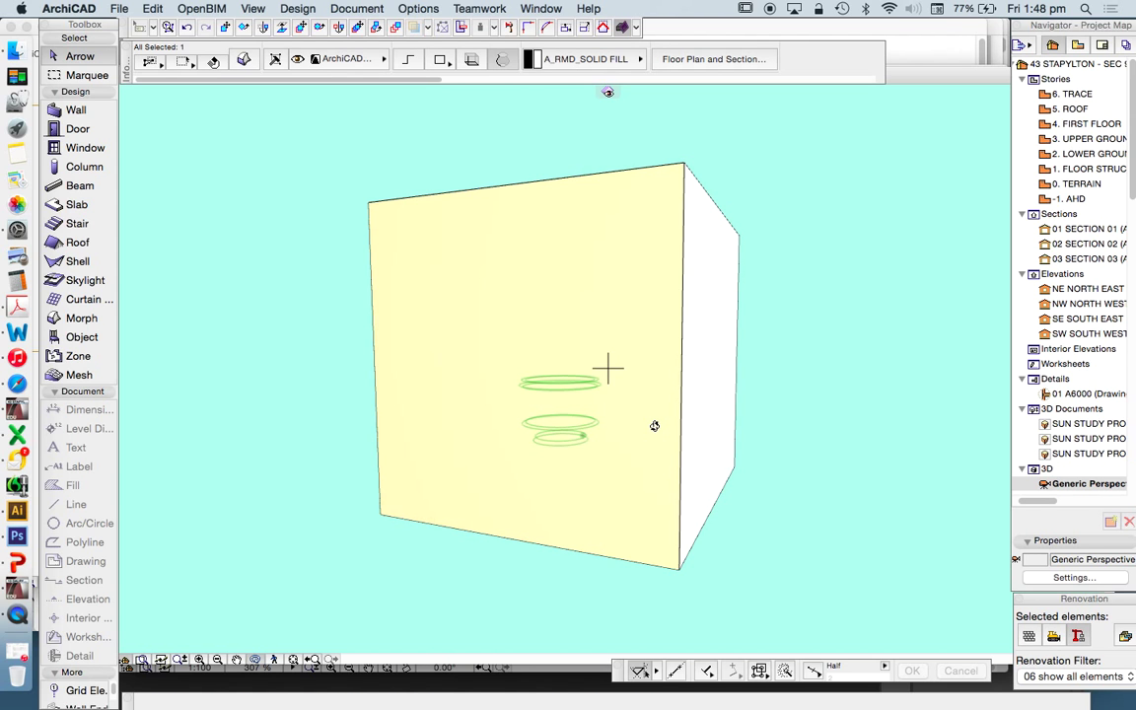
key("super+l")
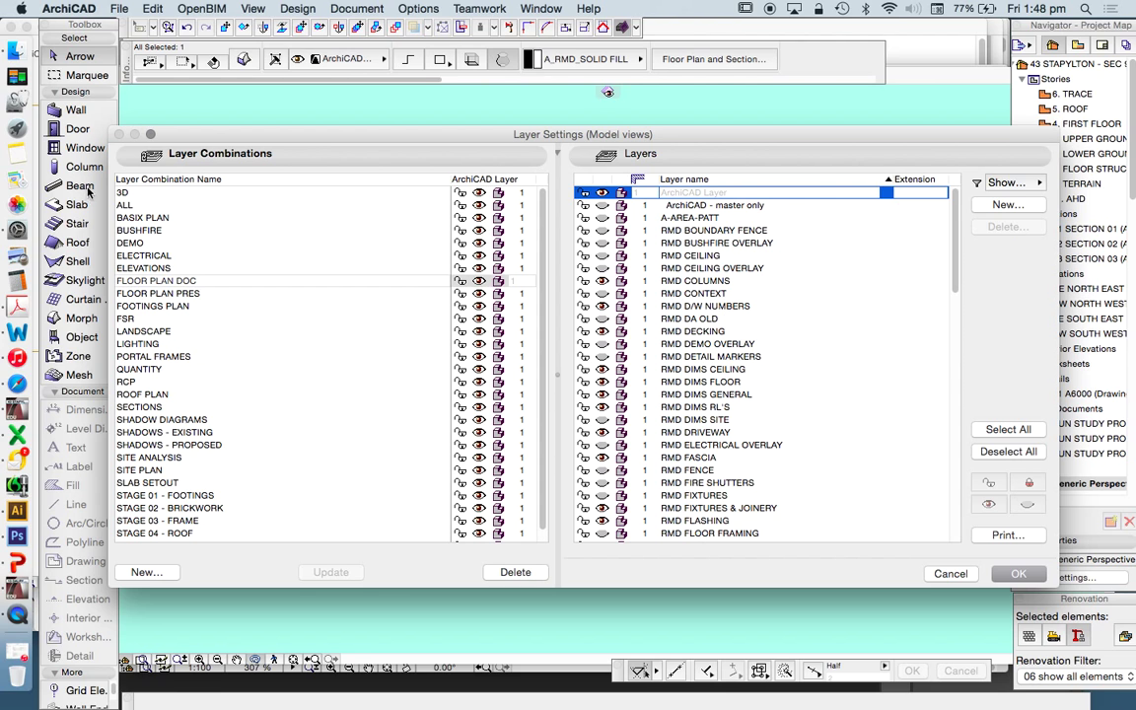
left_click(146, 192)
left_click(1016, 572)
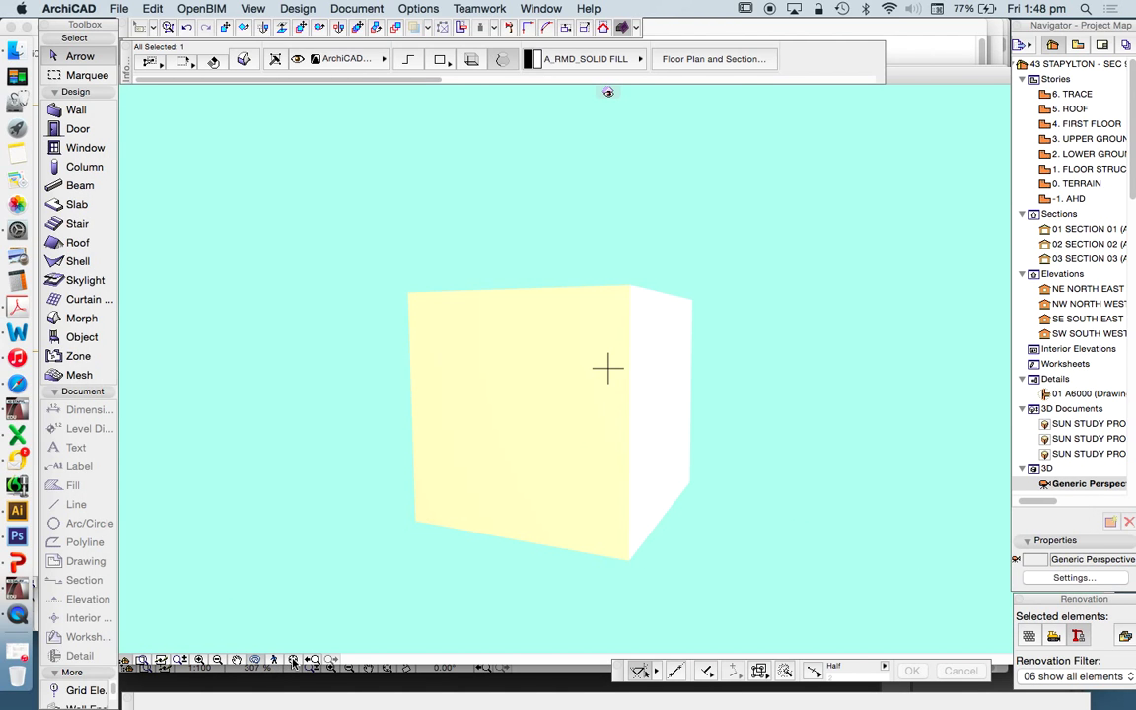
- Stretch the top of the chain above the pot up to the awning edge, to a full length of about 2570 mm, and deselect it
left_click_drag(544, 469, 445, 400)
scroll(445, 400, "up", 10)
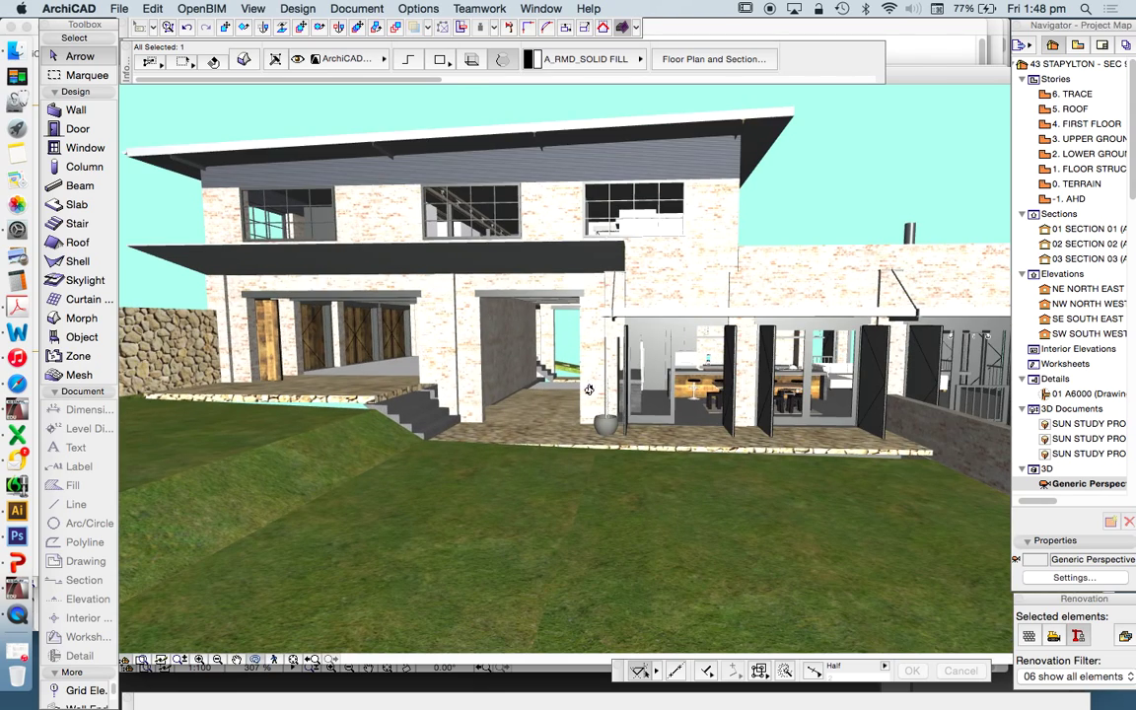
scroll(642, 390, "up", 3)
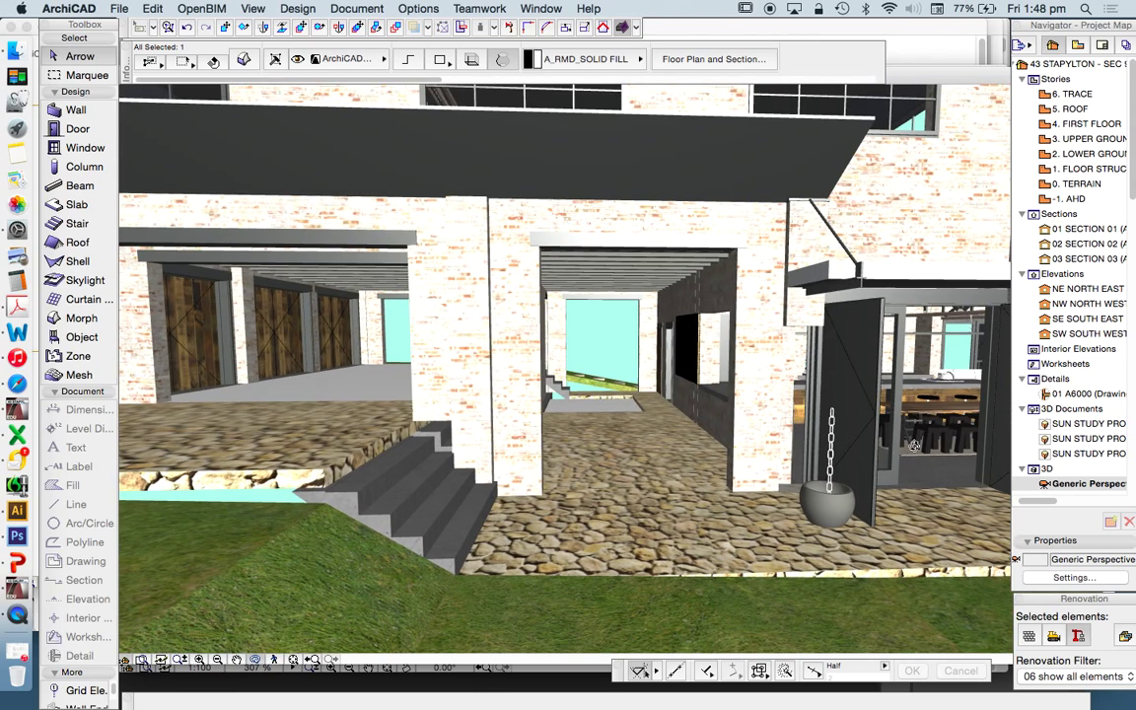
scroll(918, 428, "up", 2)
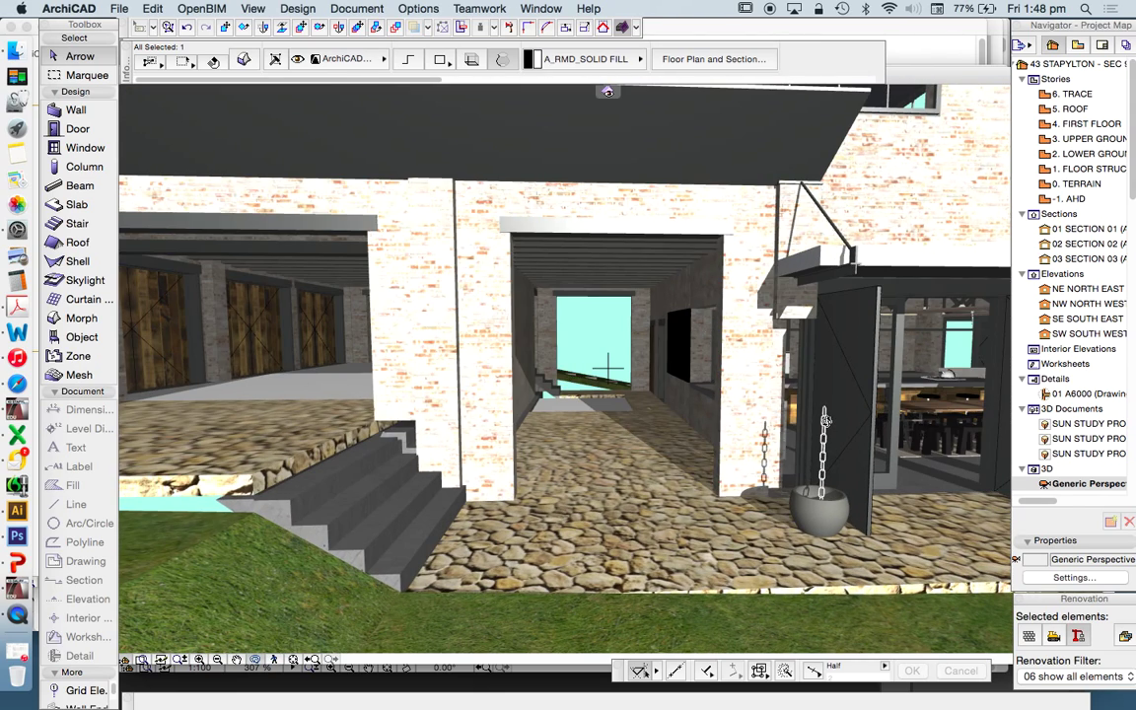
key("Escape")
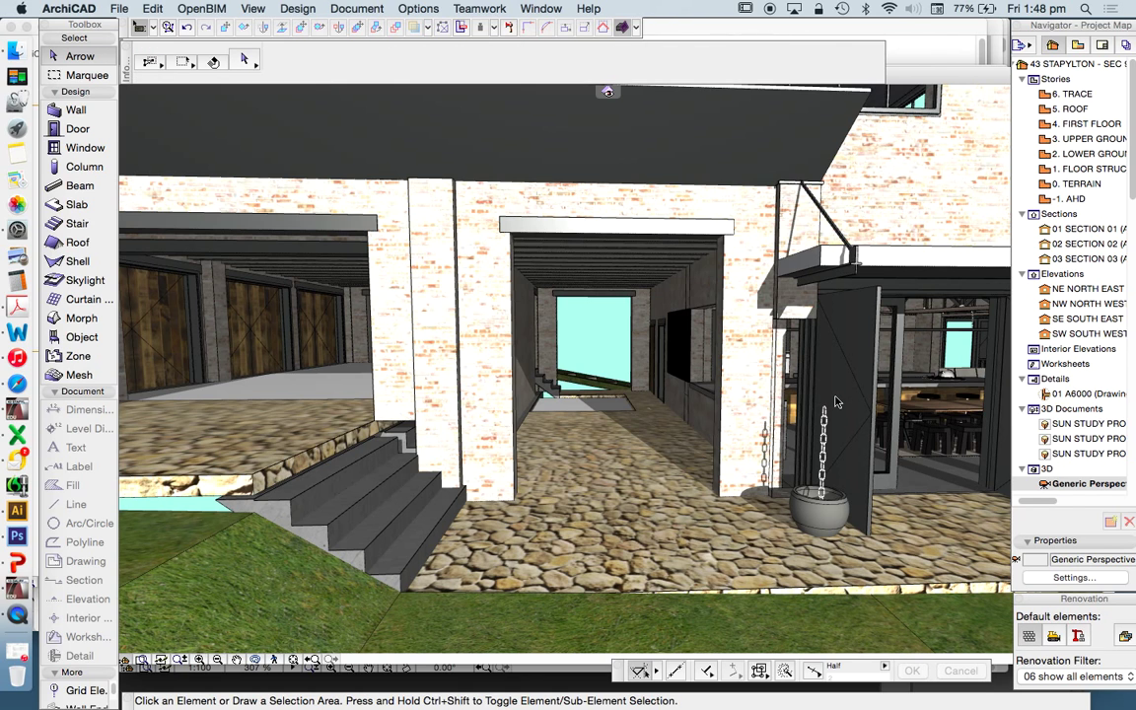
left_click(826, 416)
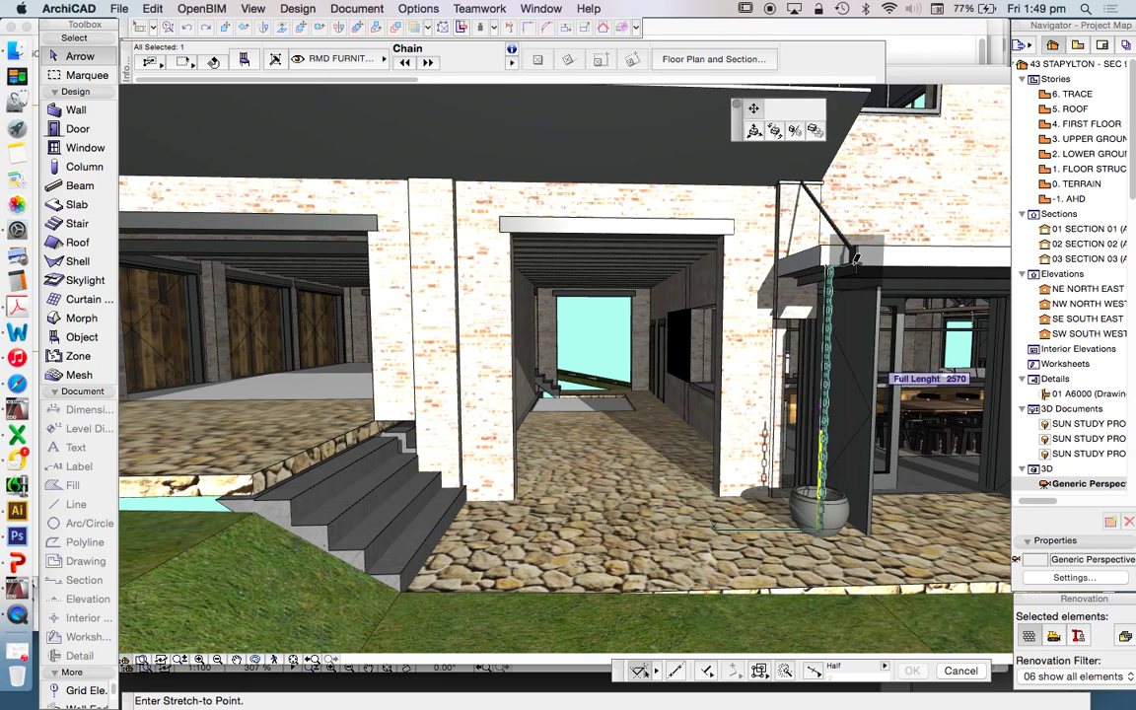
left_click(858, 258)
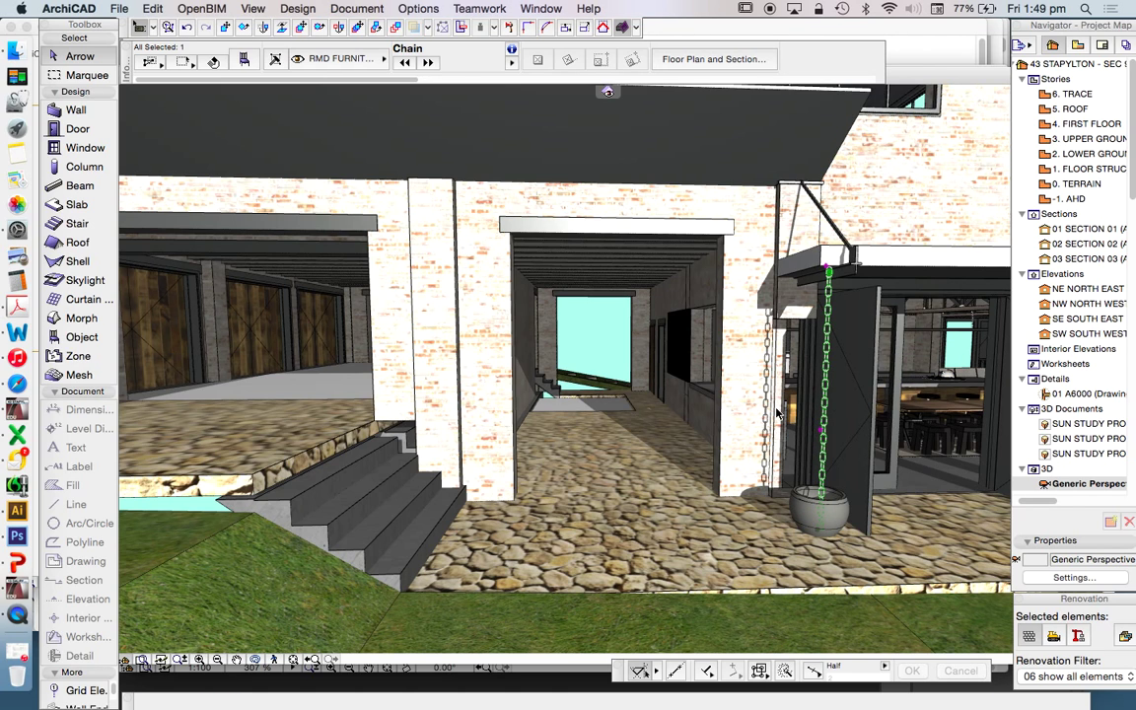
key("Escape")
scroll(703, 414, "down", 10)
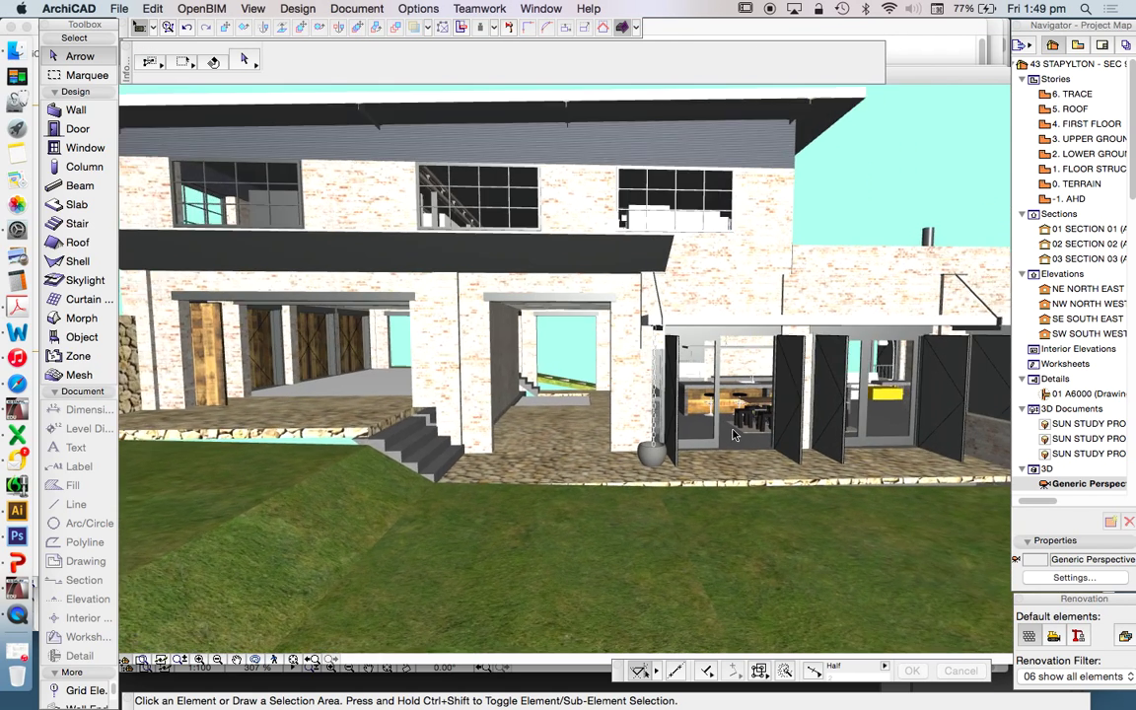
scroll(592, 351, "up", 2)
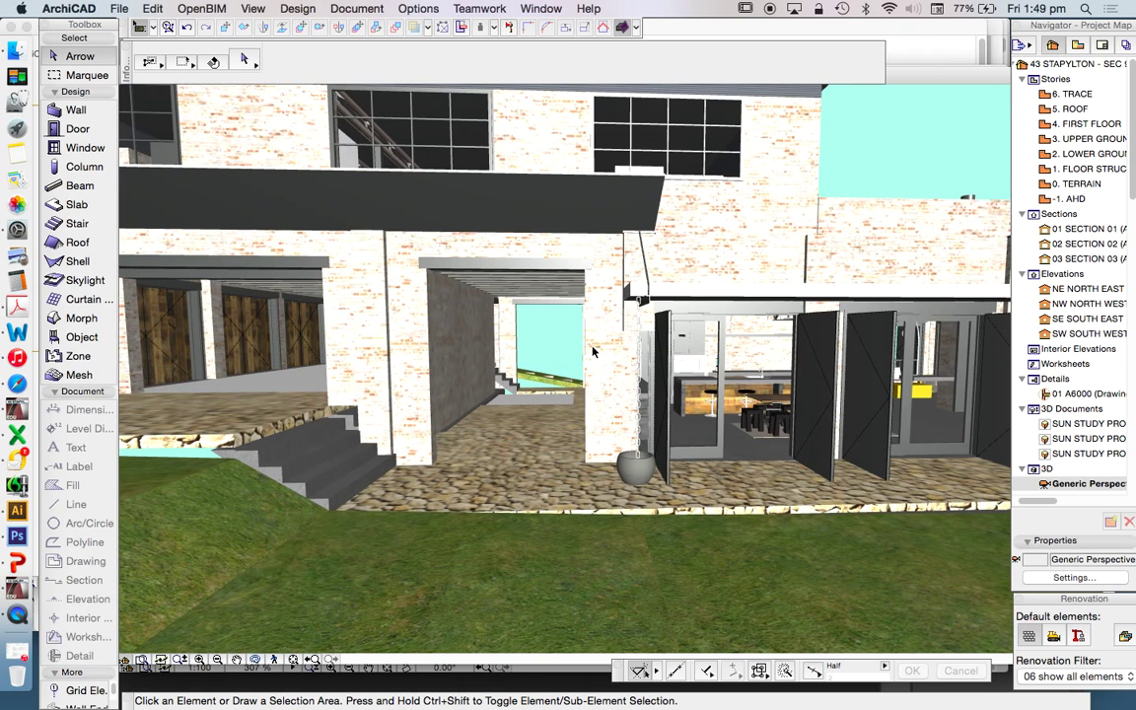